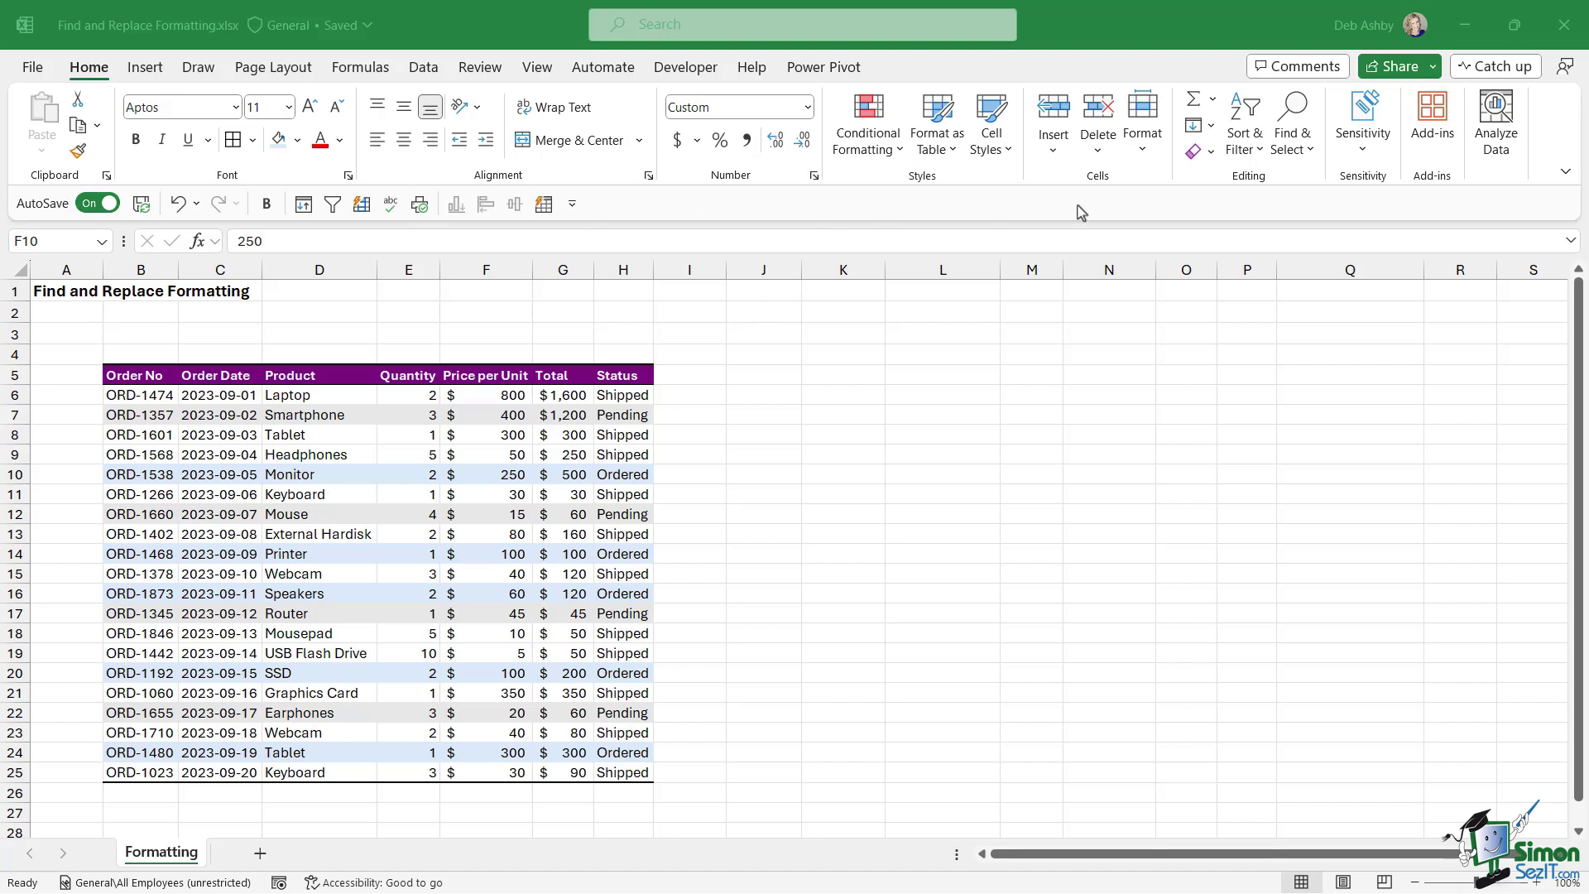
- After trying Find & Select and Ctrl+F, open Find and Replace on its Replace tab with Ctrl+H
left_click(1307, 151)
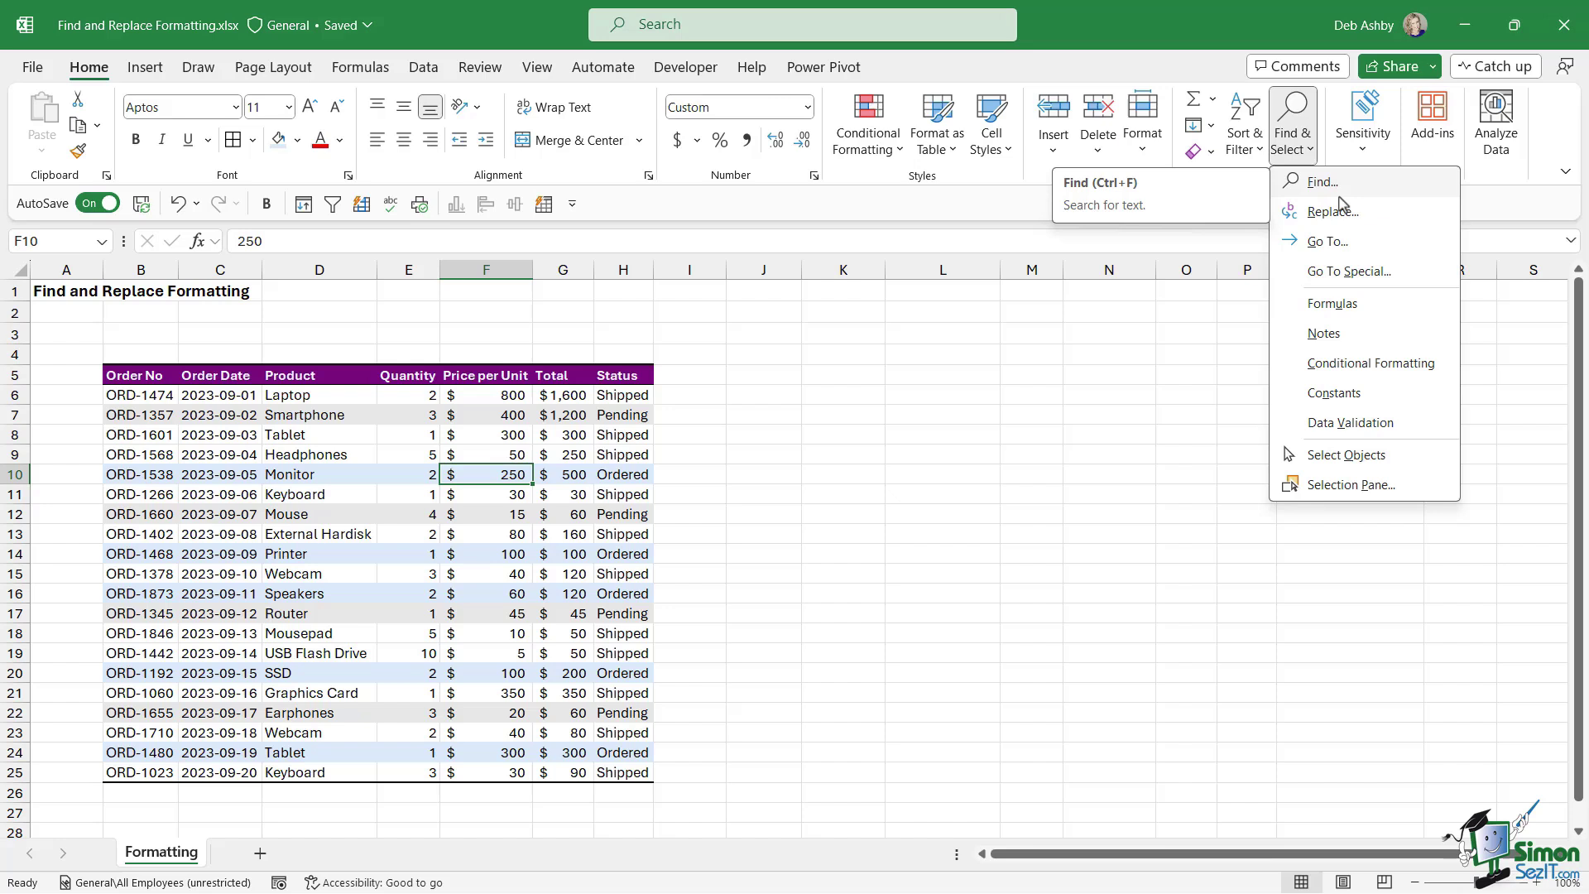
left_click(1490, 217)
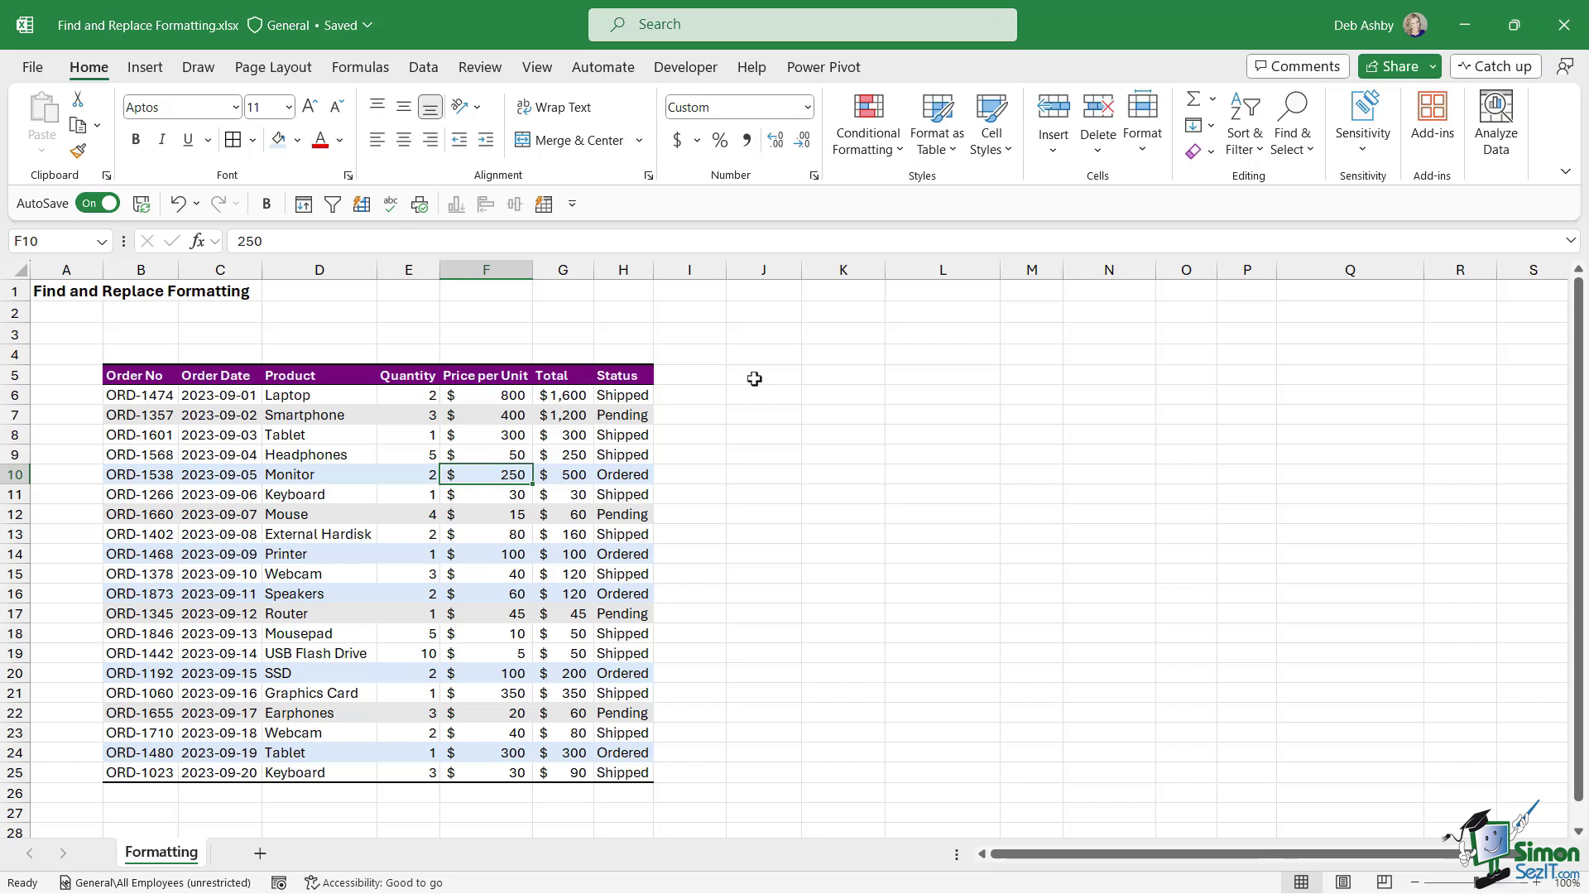
key("ctrl+f")
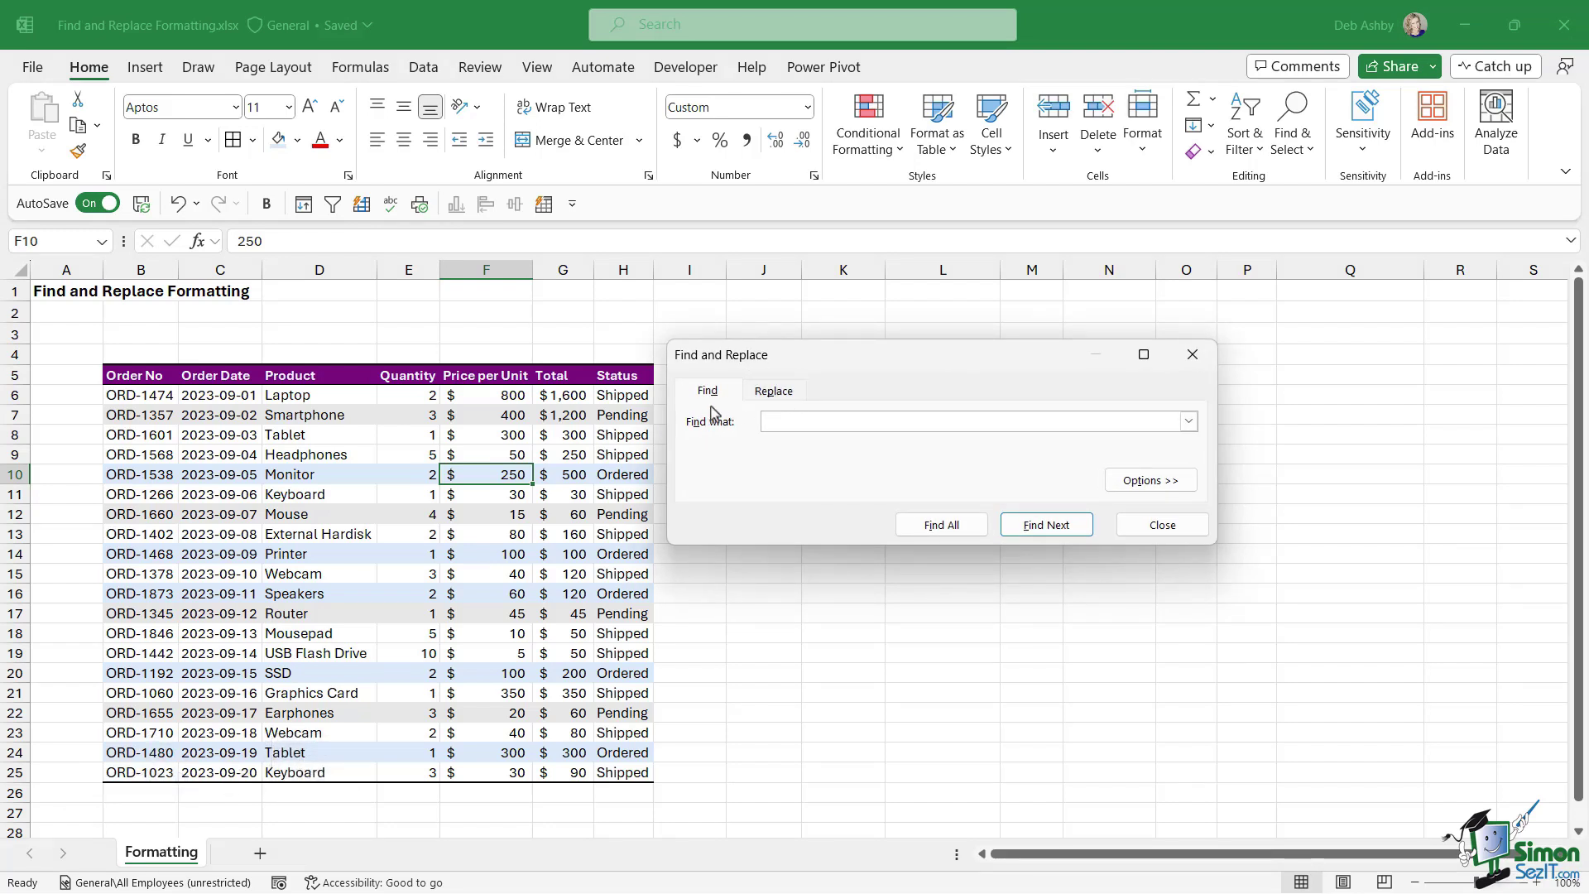
left_click(787, 392)
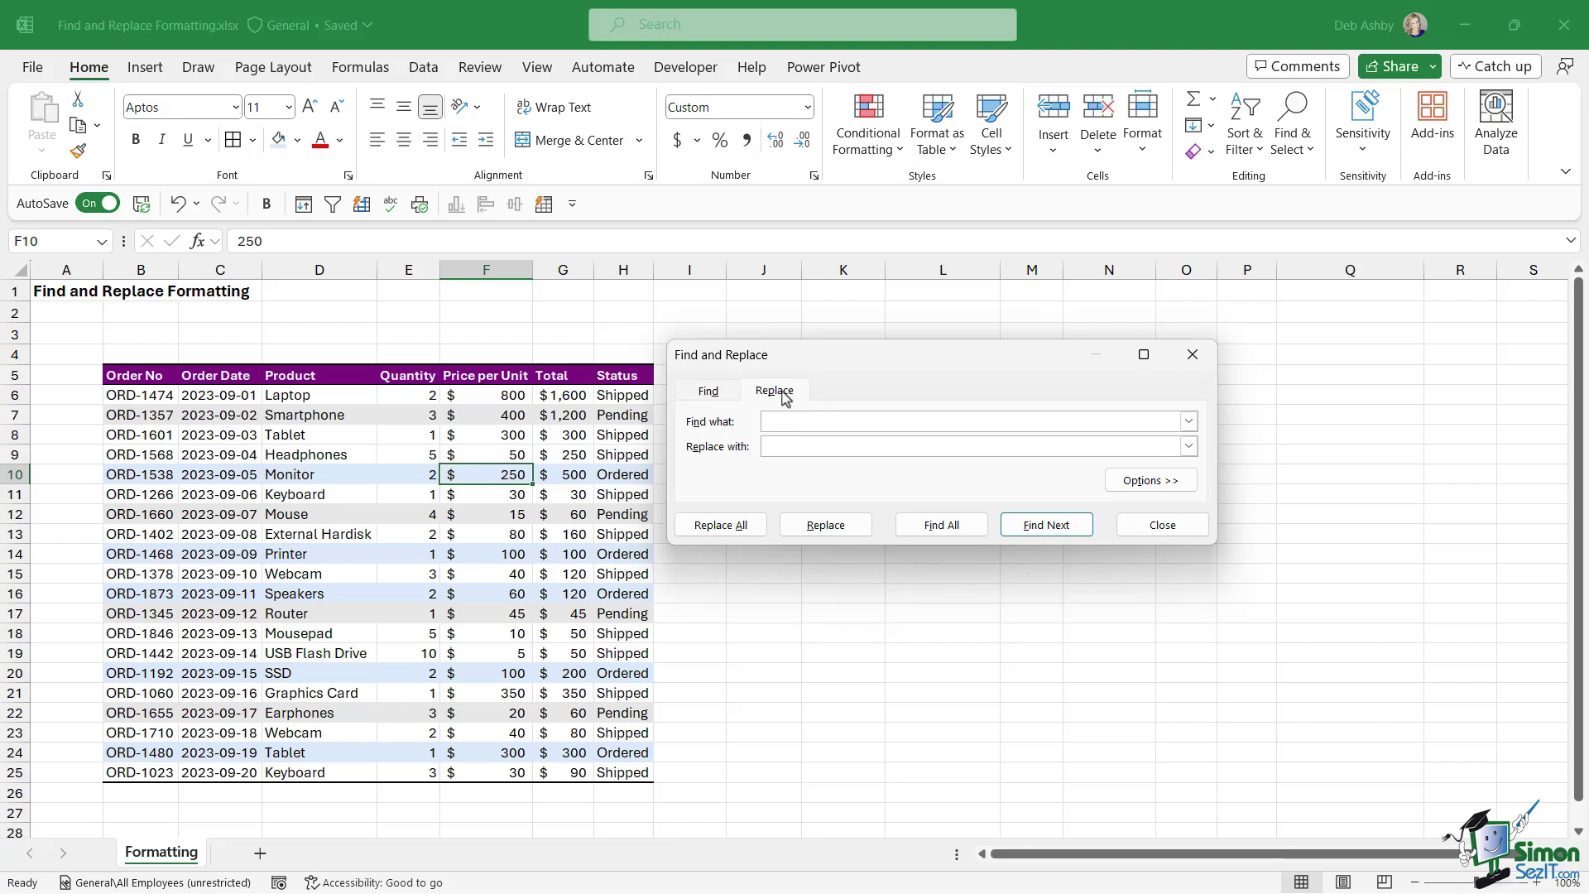
left_click(1162, 525)
key("ctrl+h")
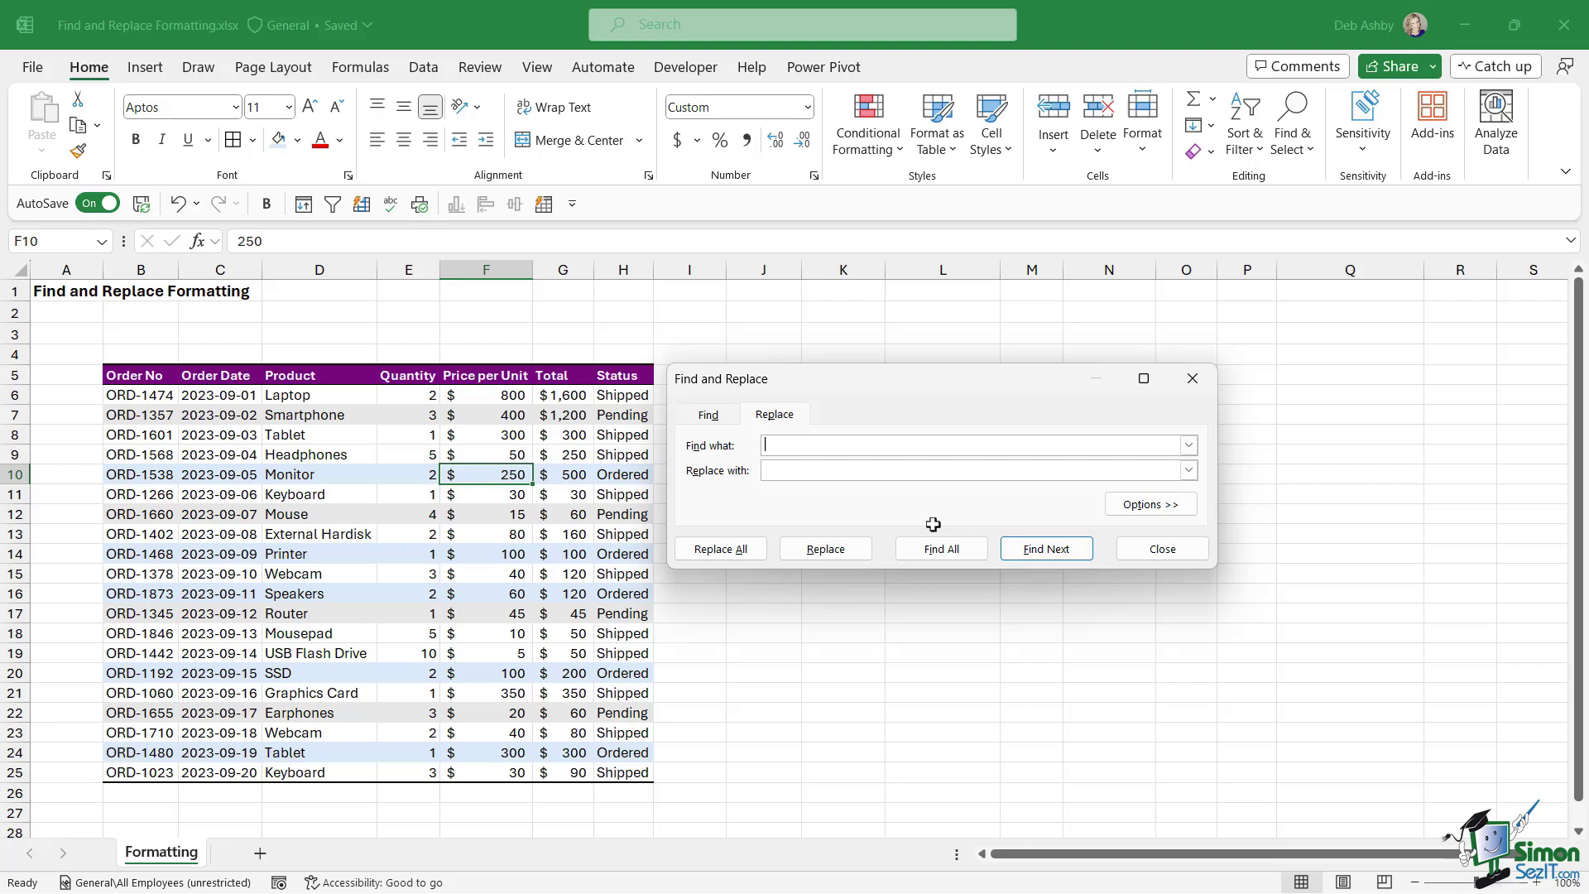
- Replace every 'Shipped' status with 'Sent' across the sheet and dismiss the count message
left_click_drag(933, 524, 935, 449)
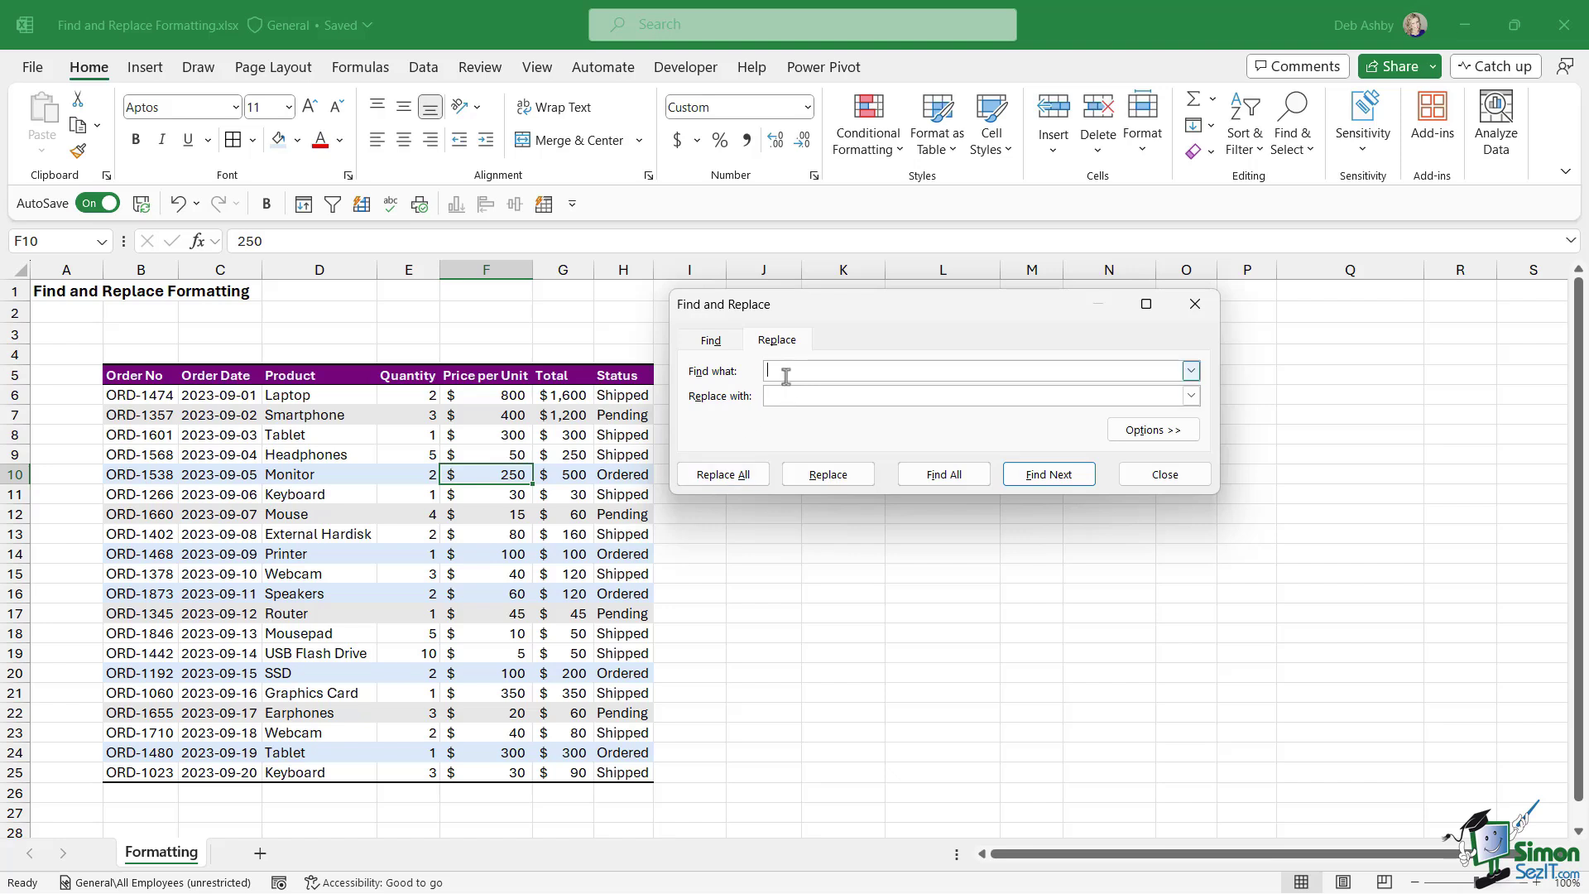
type("Shipped")
left_click(798, 395)
type("Sent")
left_click(739, 479)
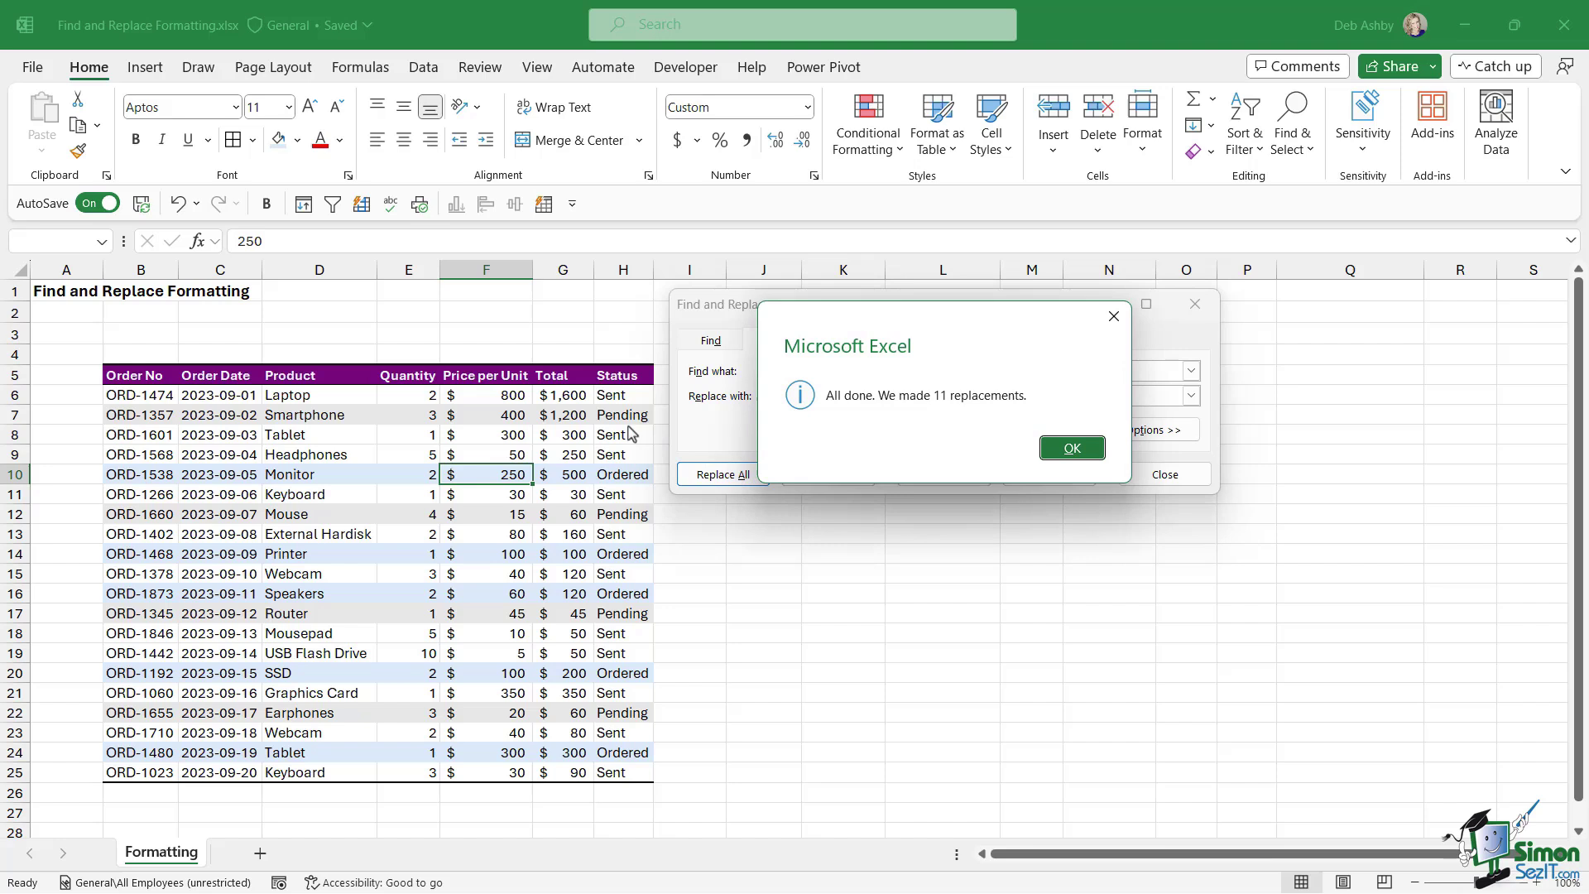
left_click(1072, 449)
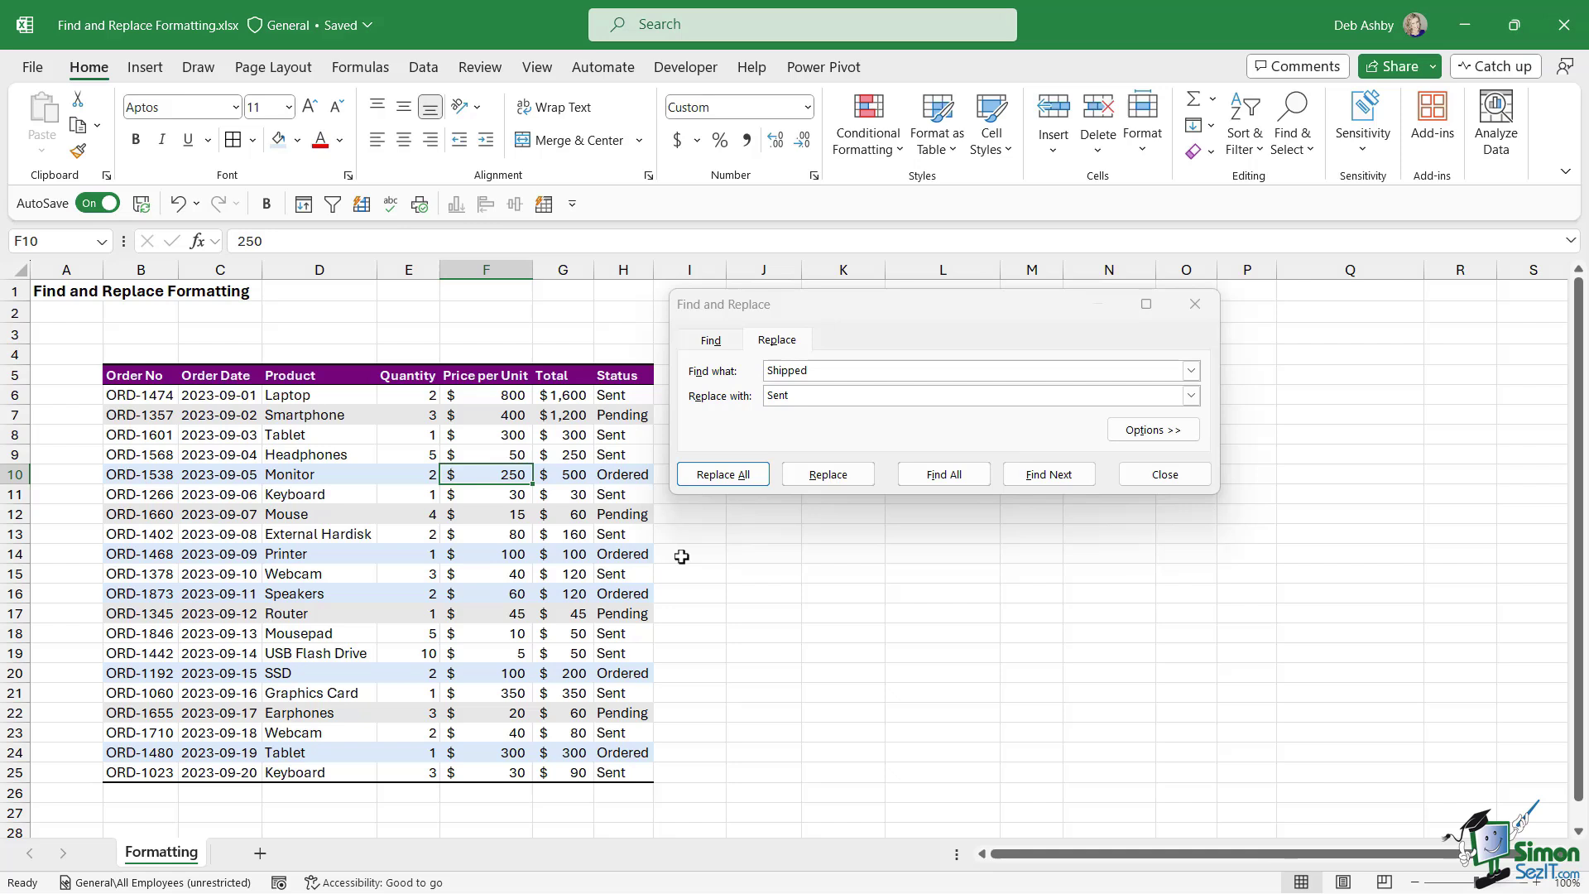
- Expand the dialog's Options and delete 'Shipped' and 'Sent' from the Find and Replace fields
left_click(1158, 432)
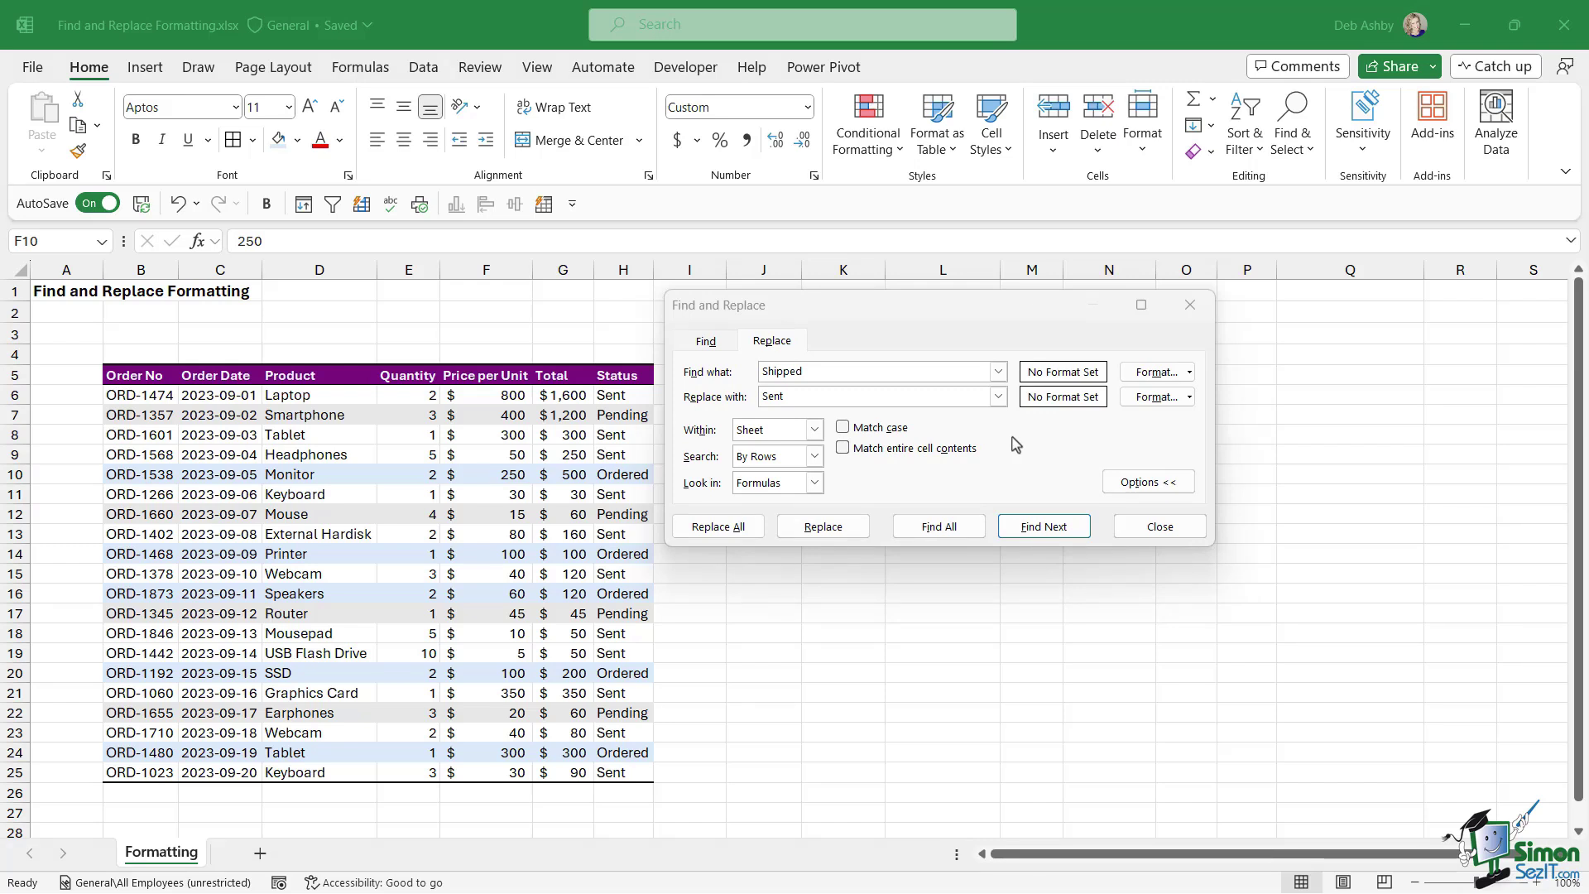
left_click(819, 370)
key("ctrl+a")
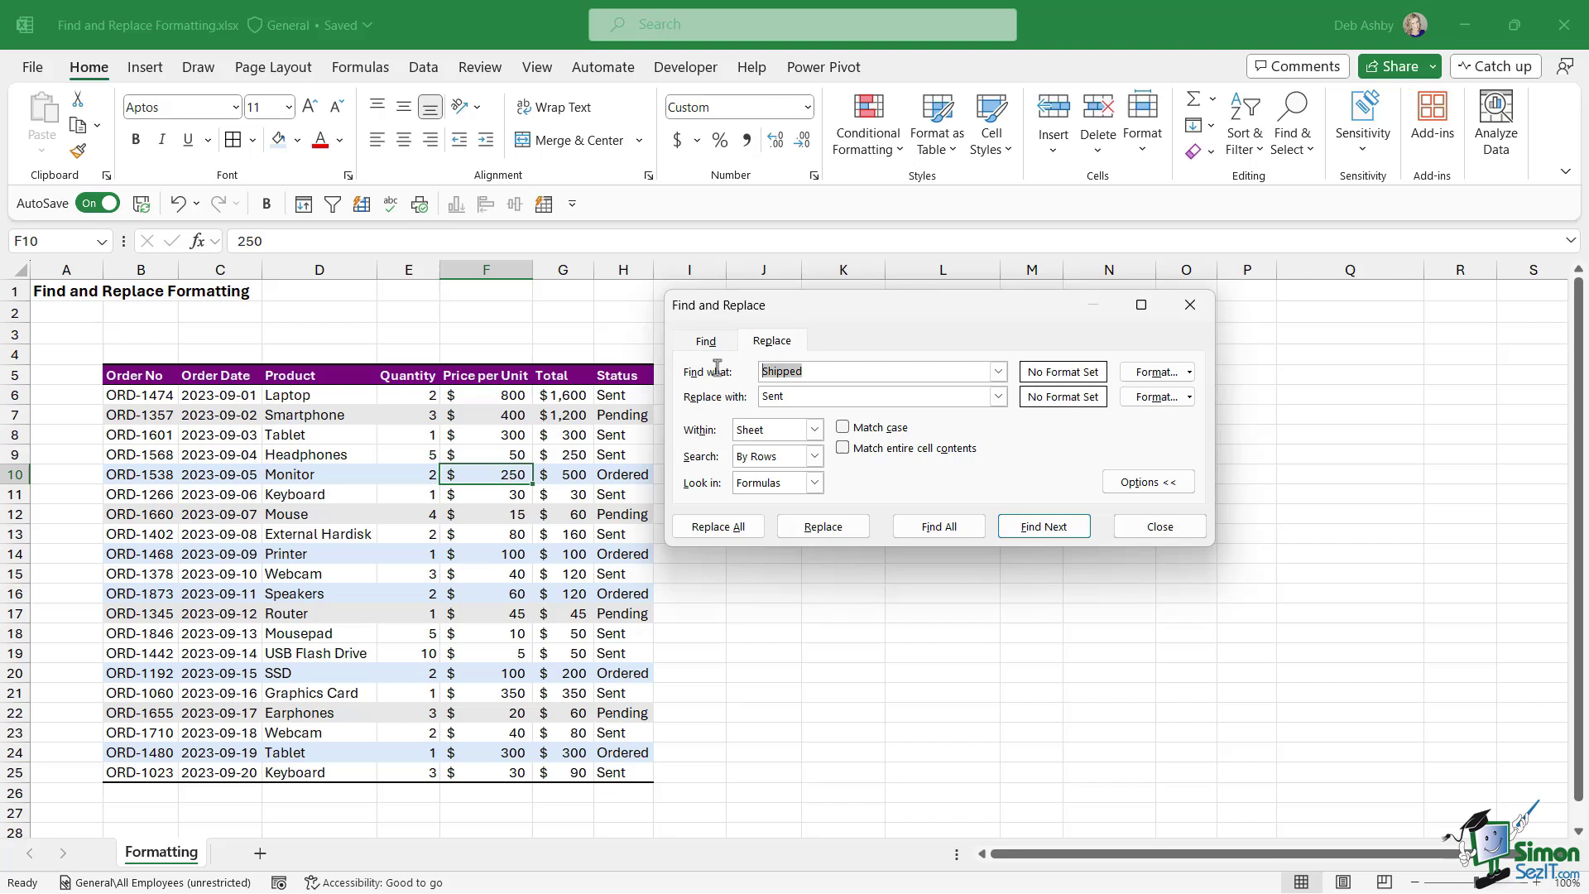
key("Delete")
left_click(799, 396)
key("ctrl+a")
key("Delete")
- Set the Find what format by sampling the formatting of Pending cell H7
left_click(1189, 373)
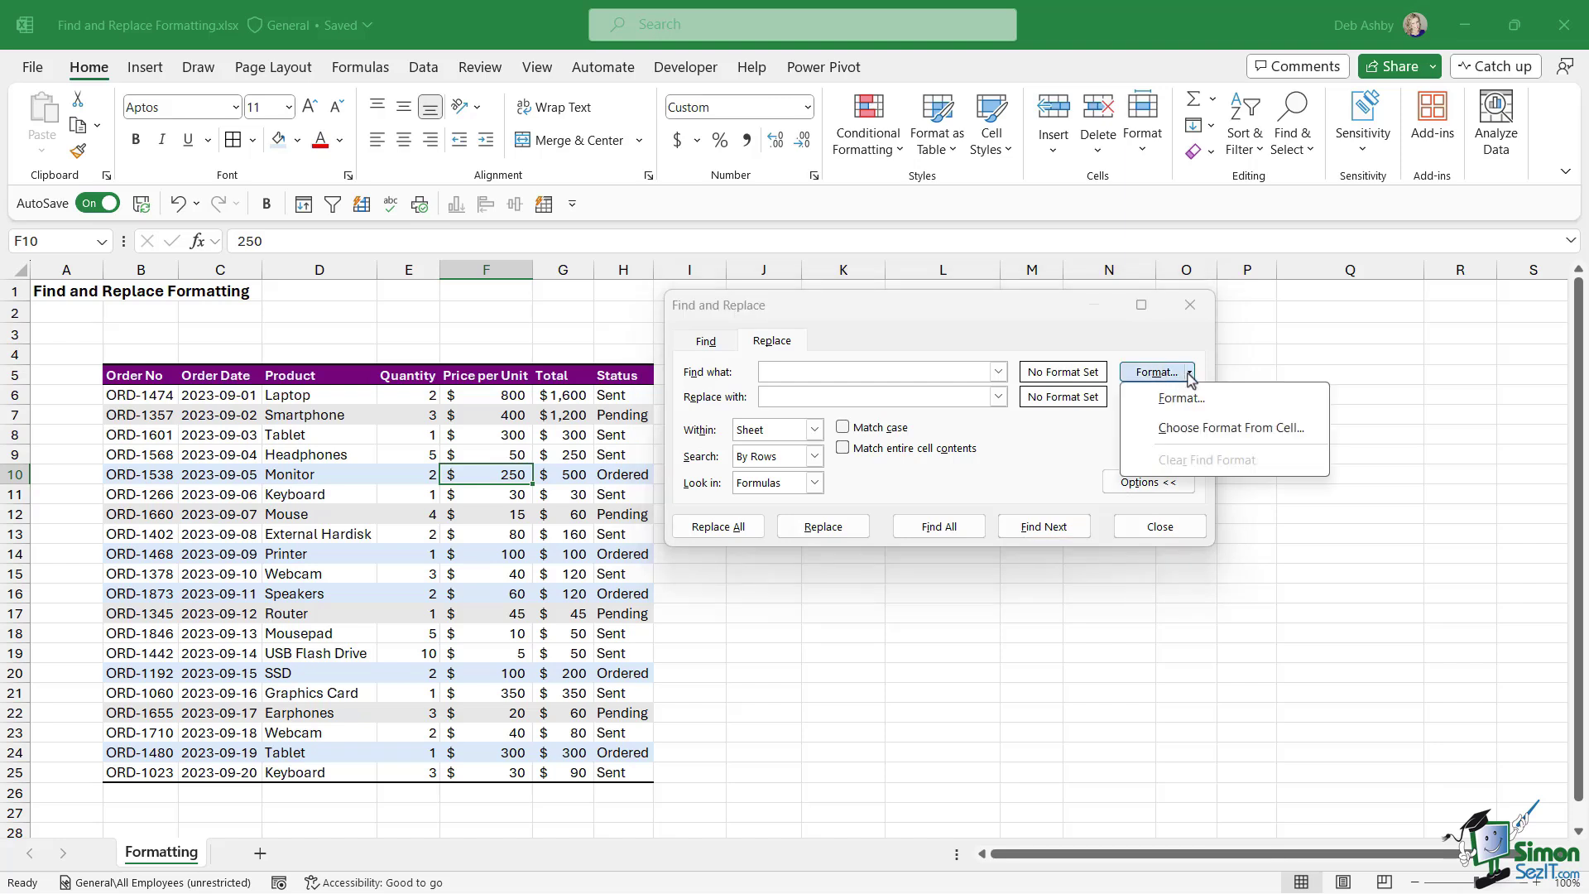
left_click(1208, 435)
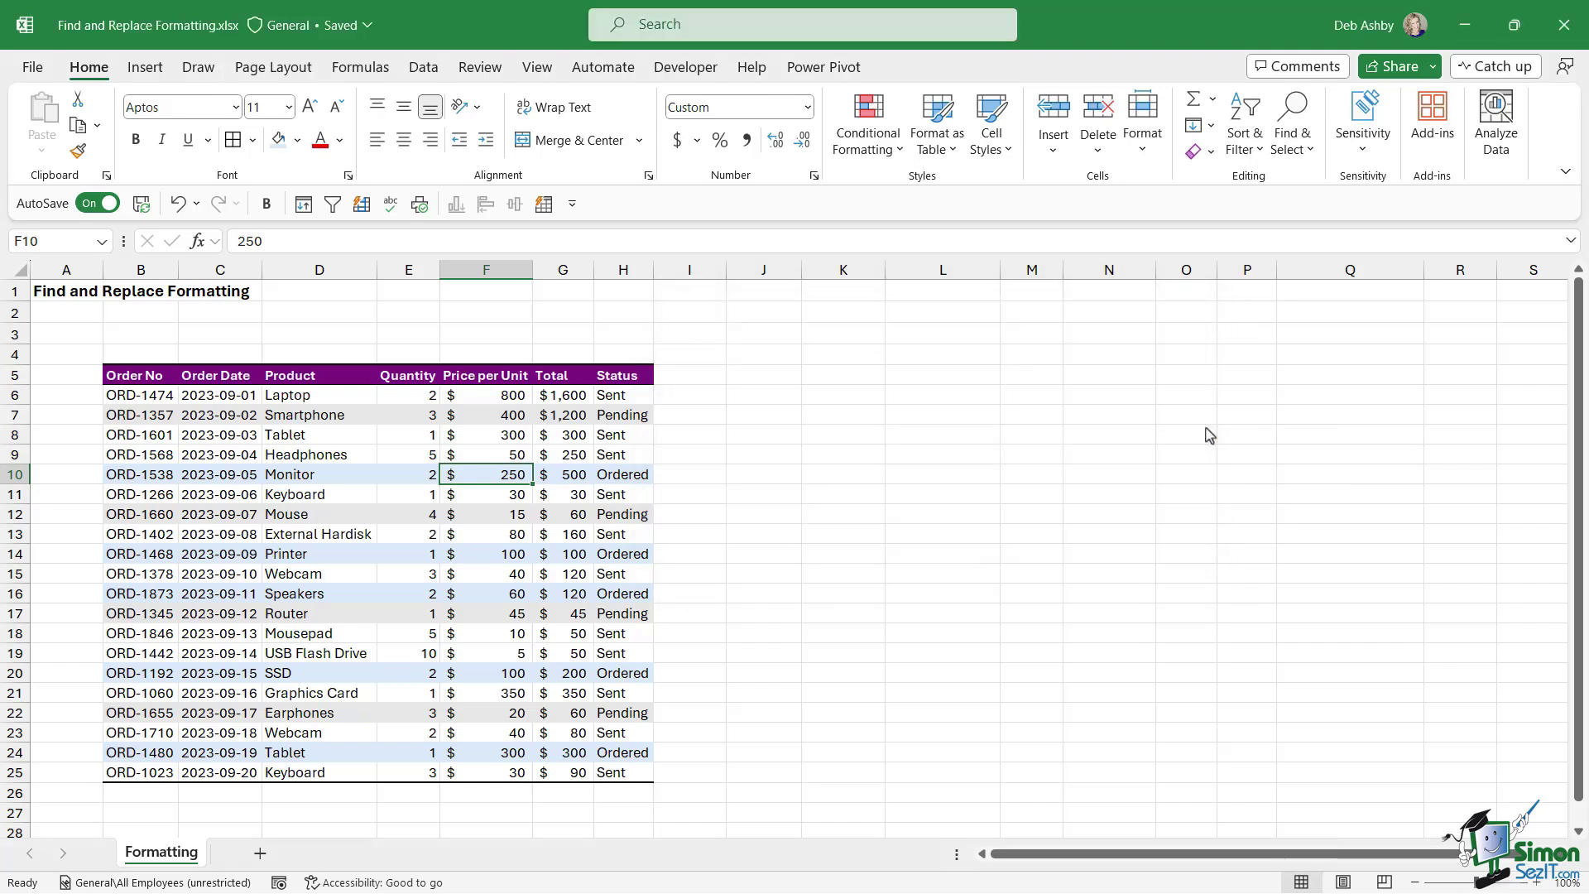
left_click(615, 415)
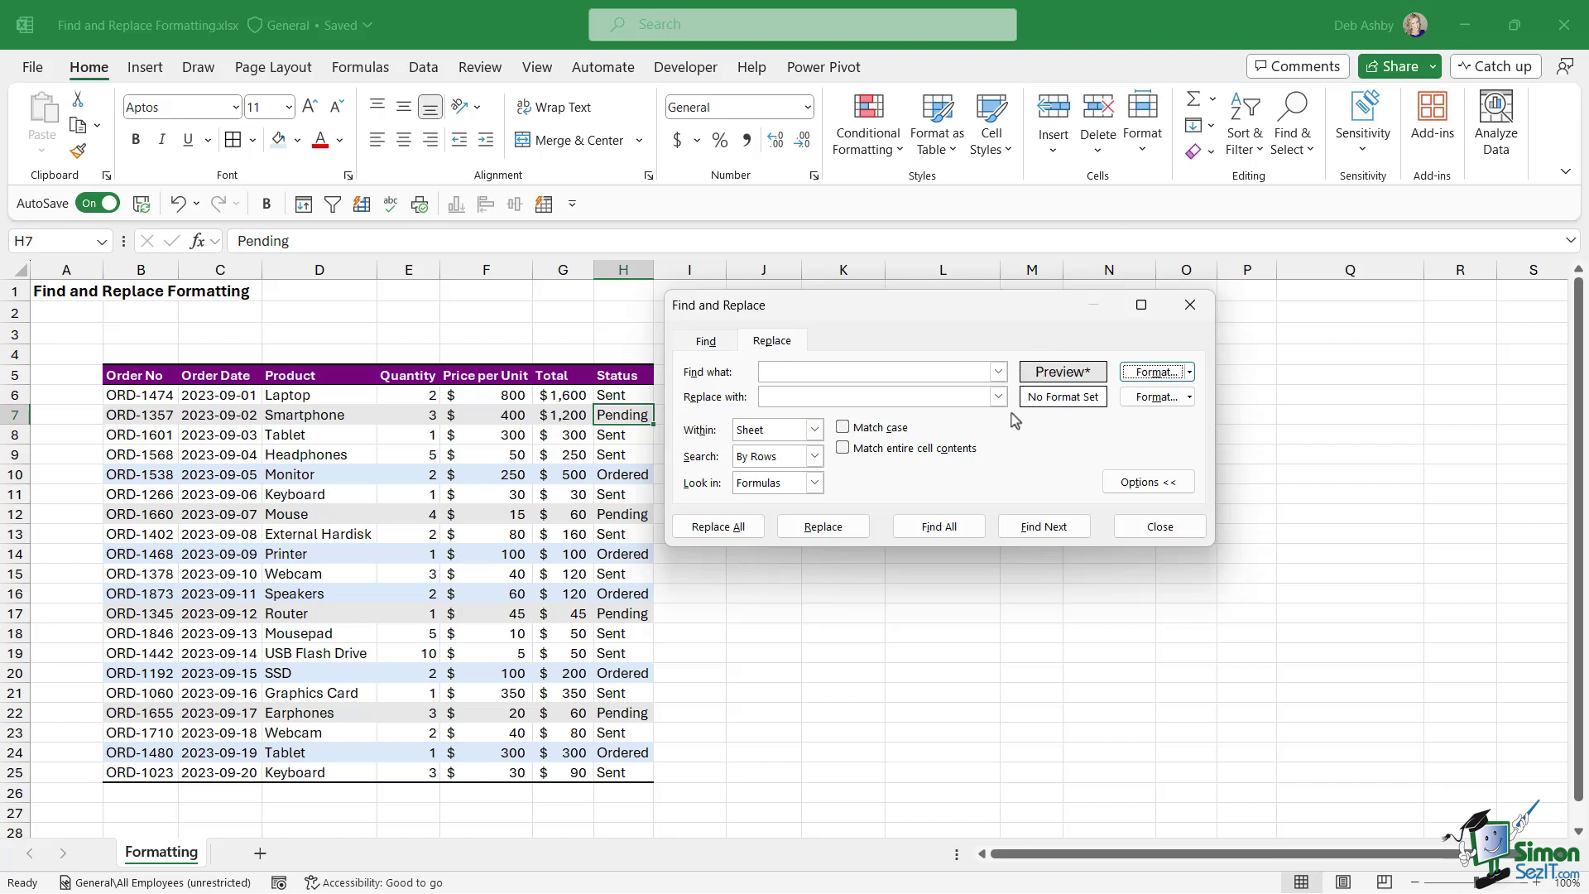
- Give the Replace with format a light green fill and bold font
left_click(1190, 397)
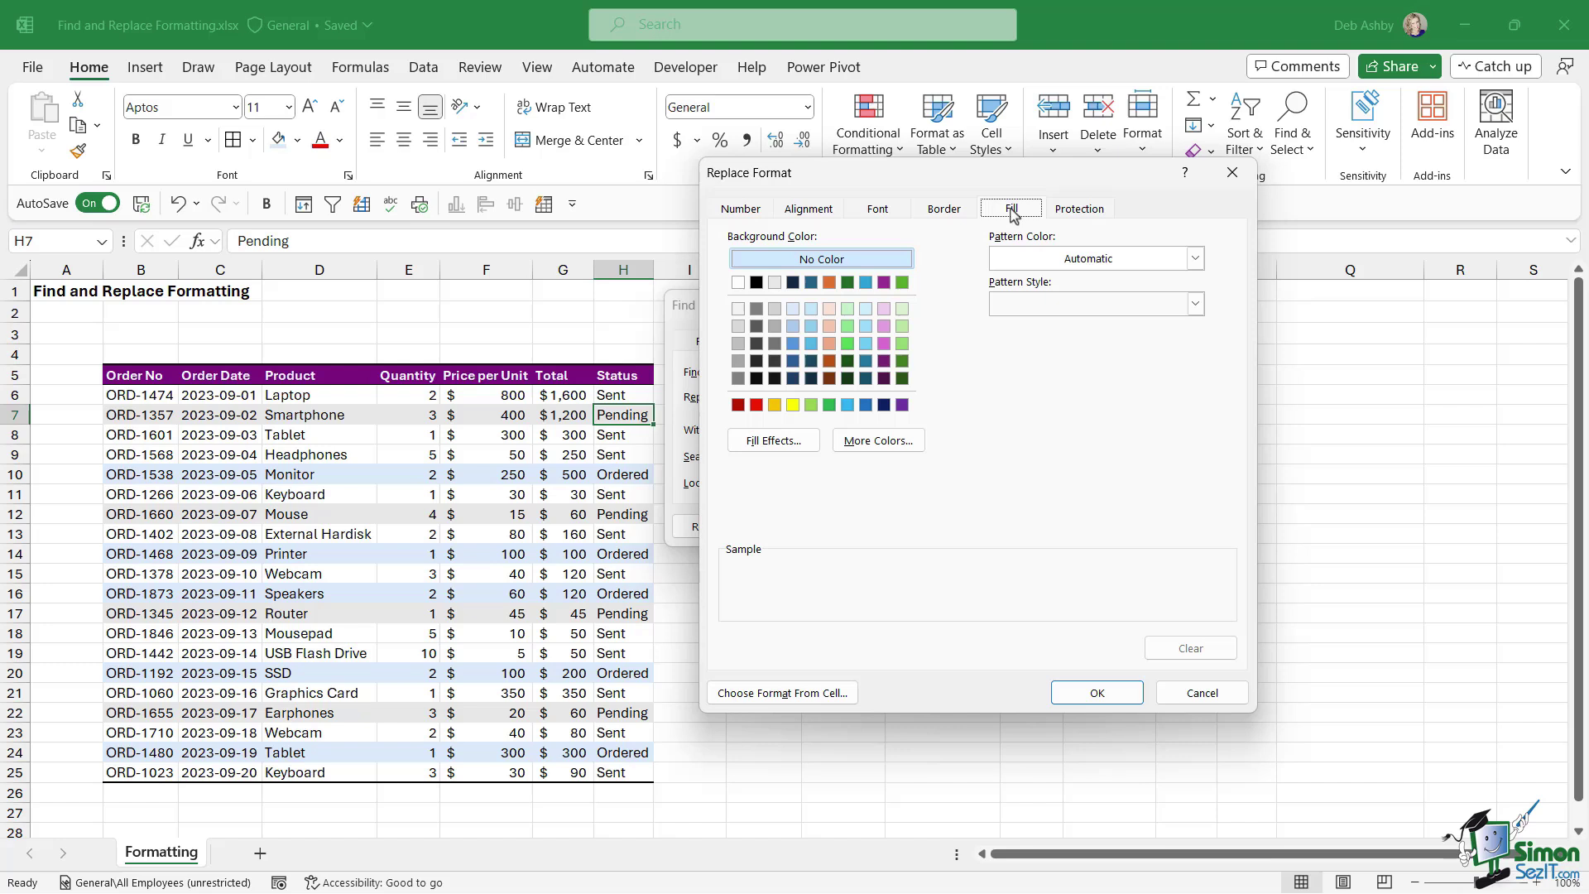
left_click(902, 309)
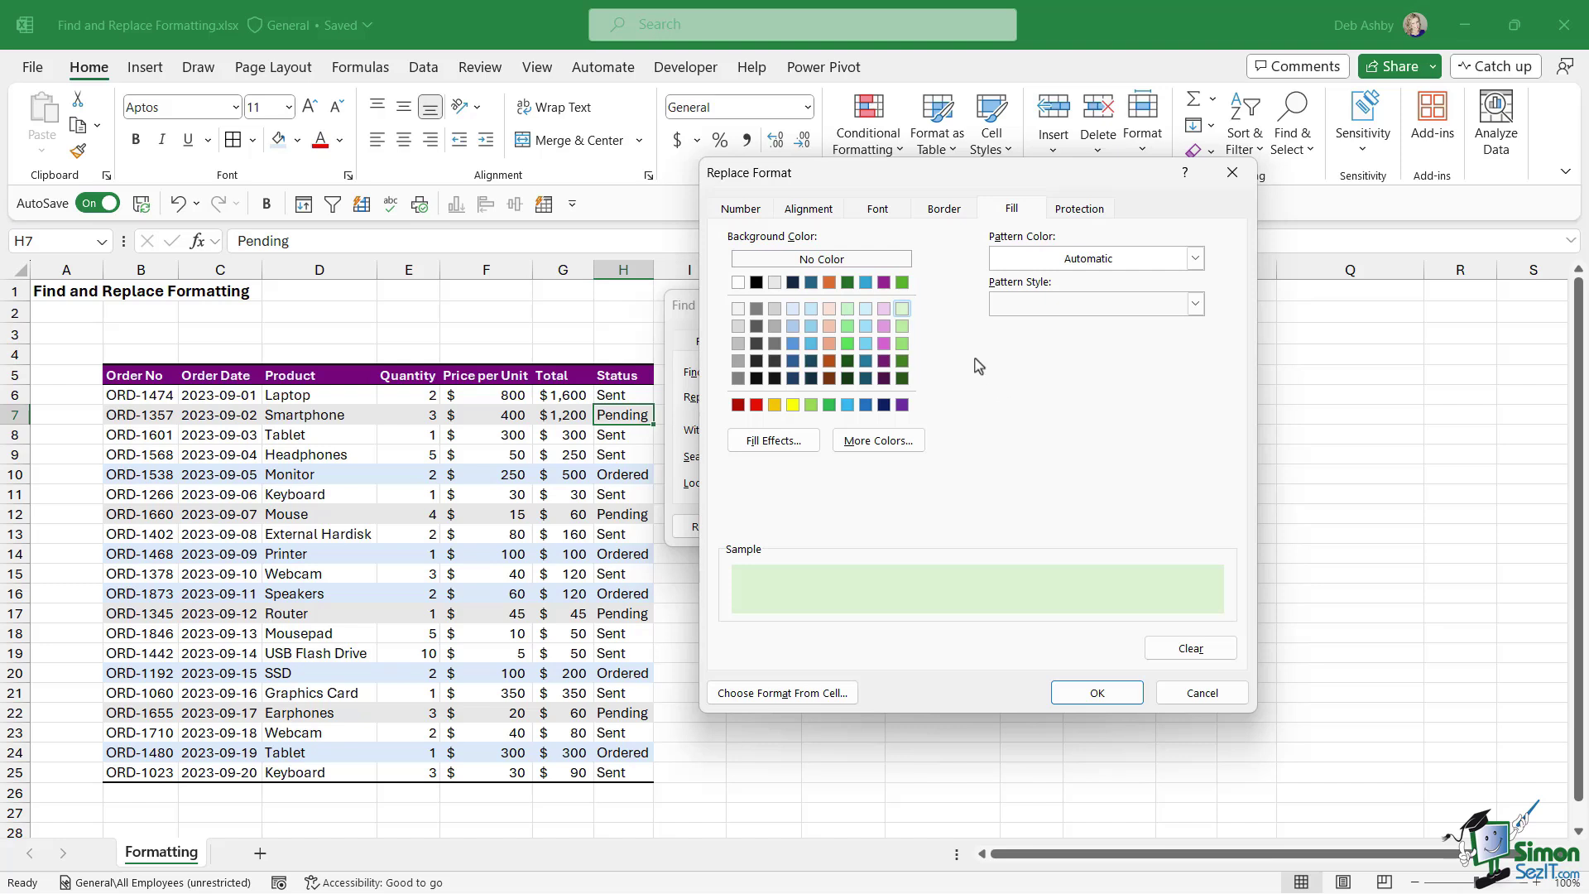
left_click(879, 212)
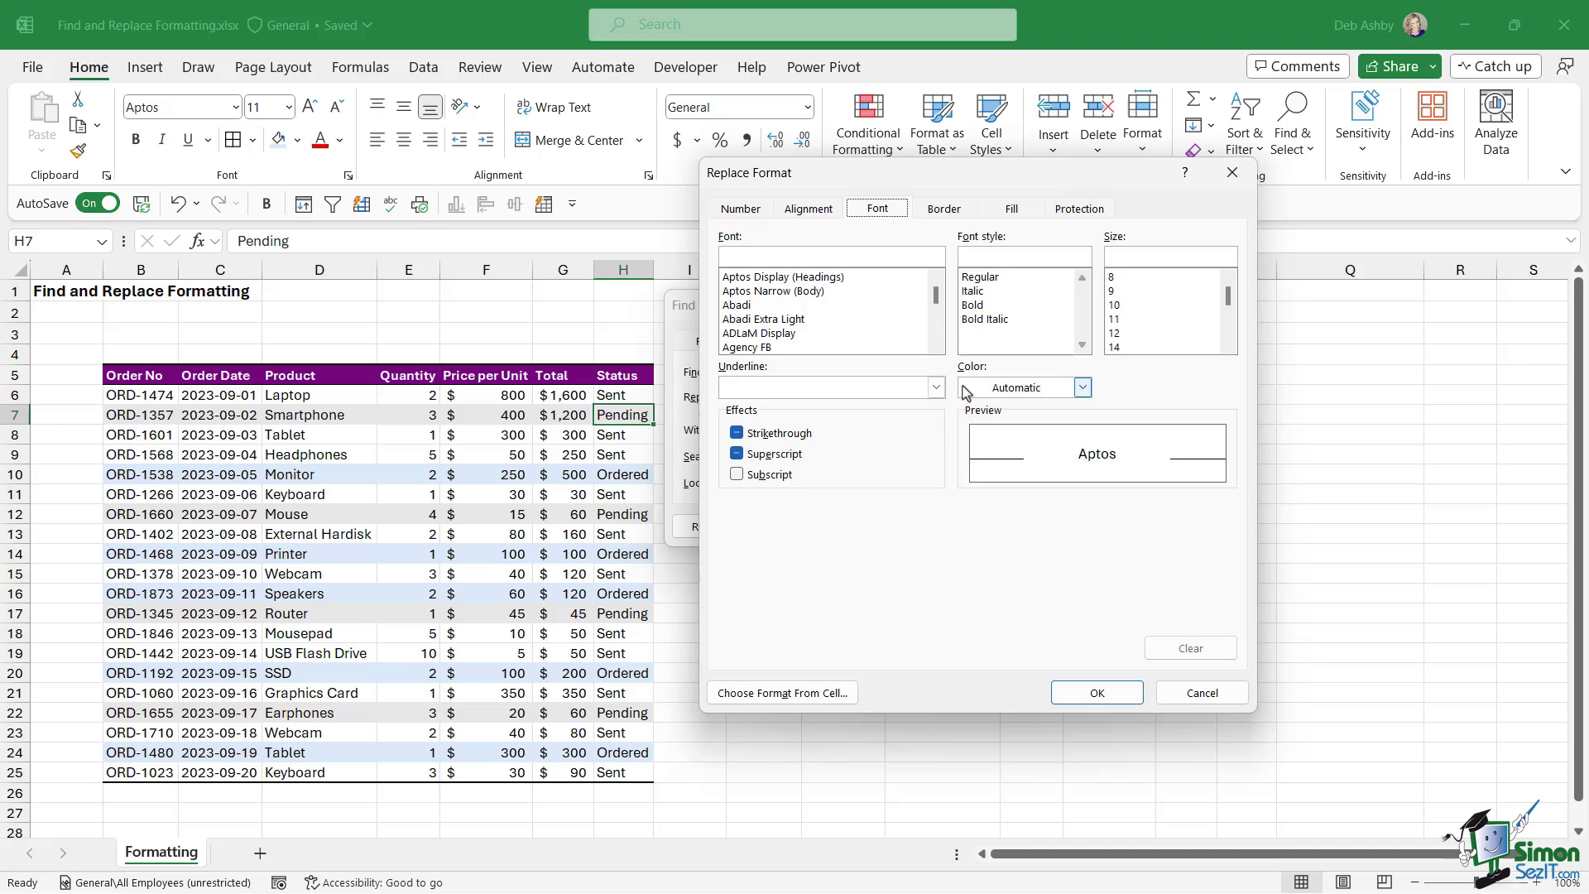
left_click(972, 305)
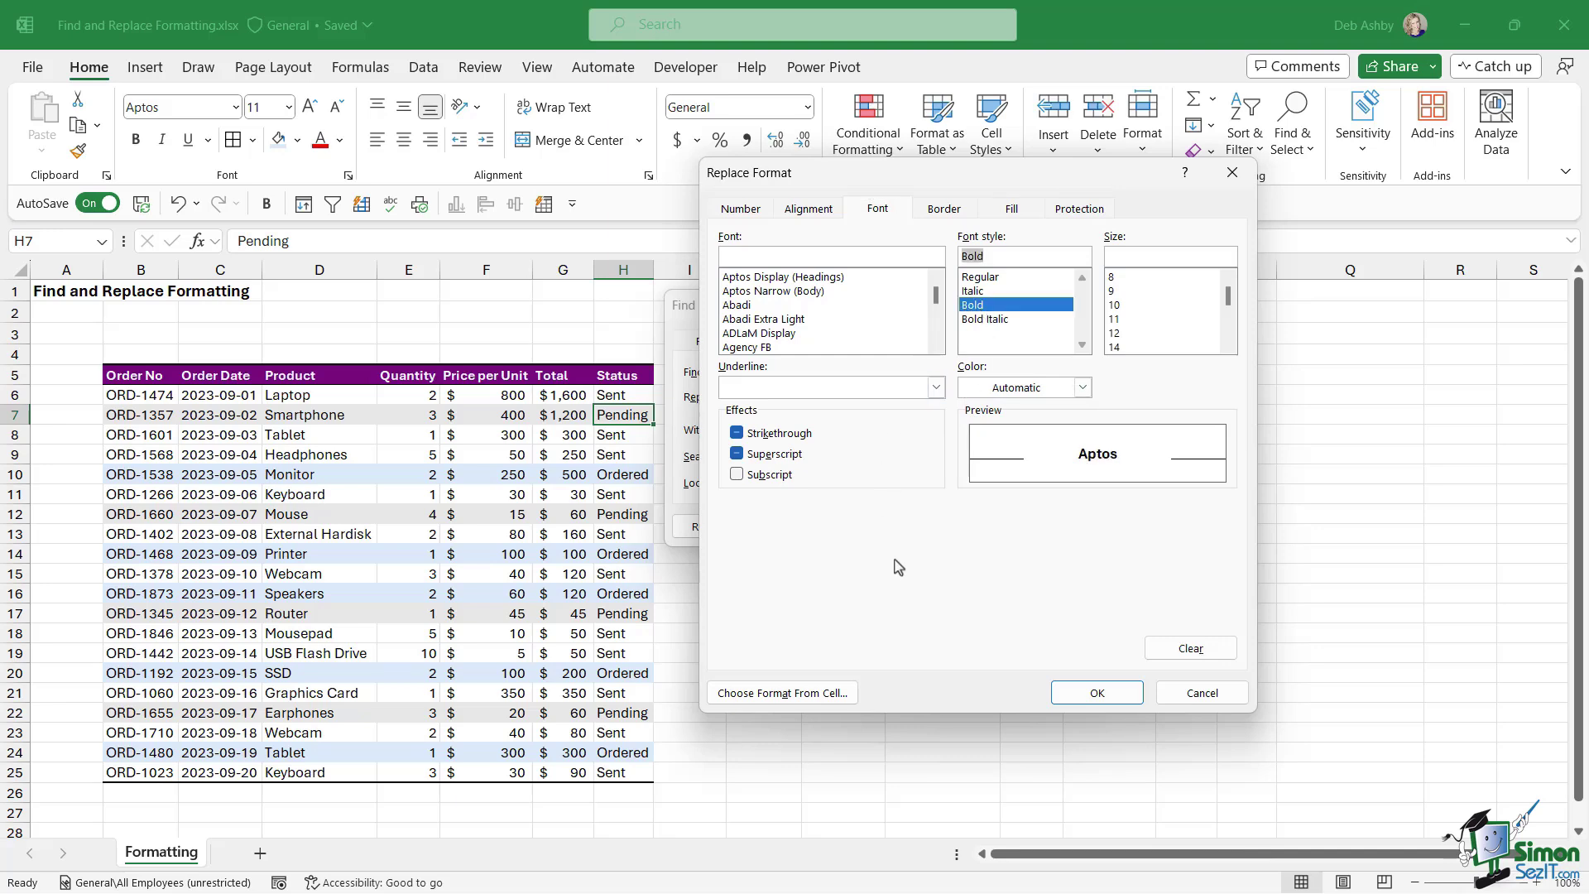
left_click(1097, 693)
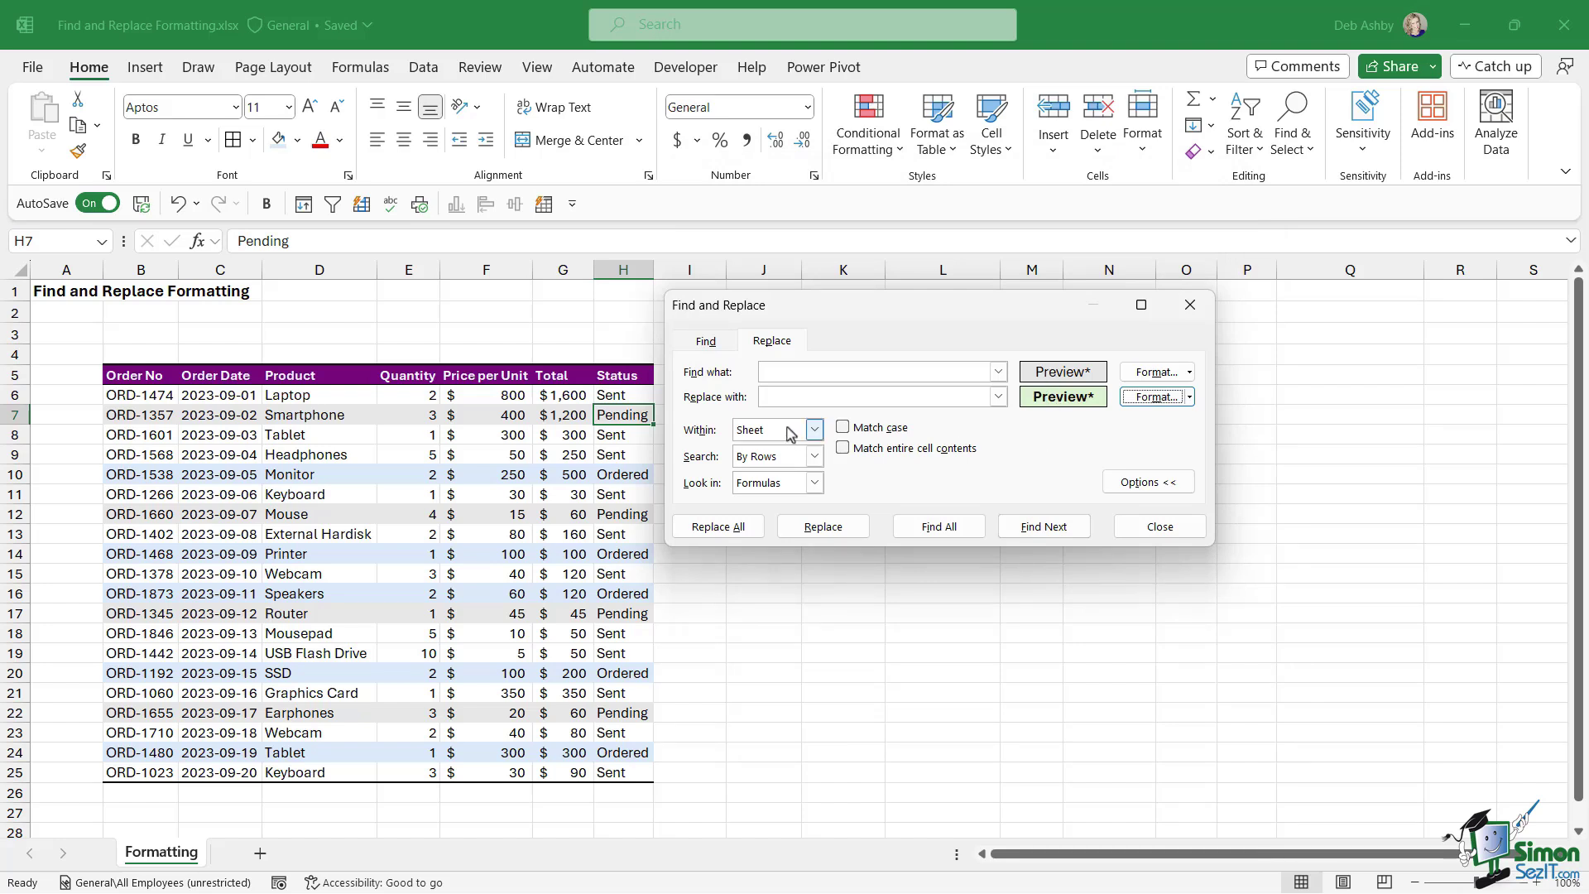
- Keep Within Sheet, By Rows and Look in Formulas, then Replace All to restyle 20 Pending cells green bold
key("Tab")
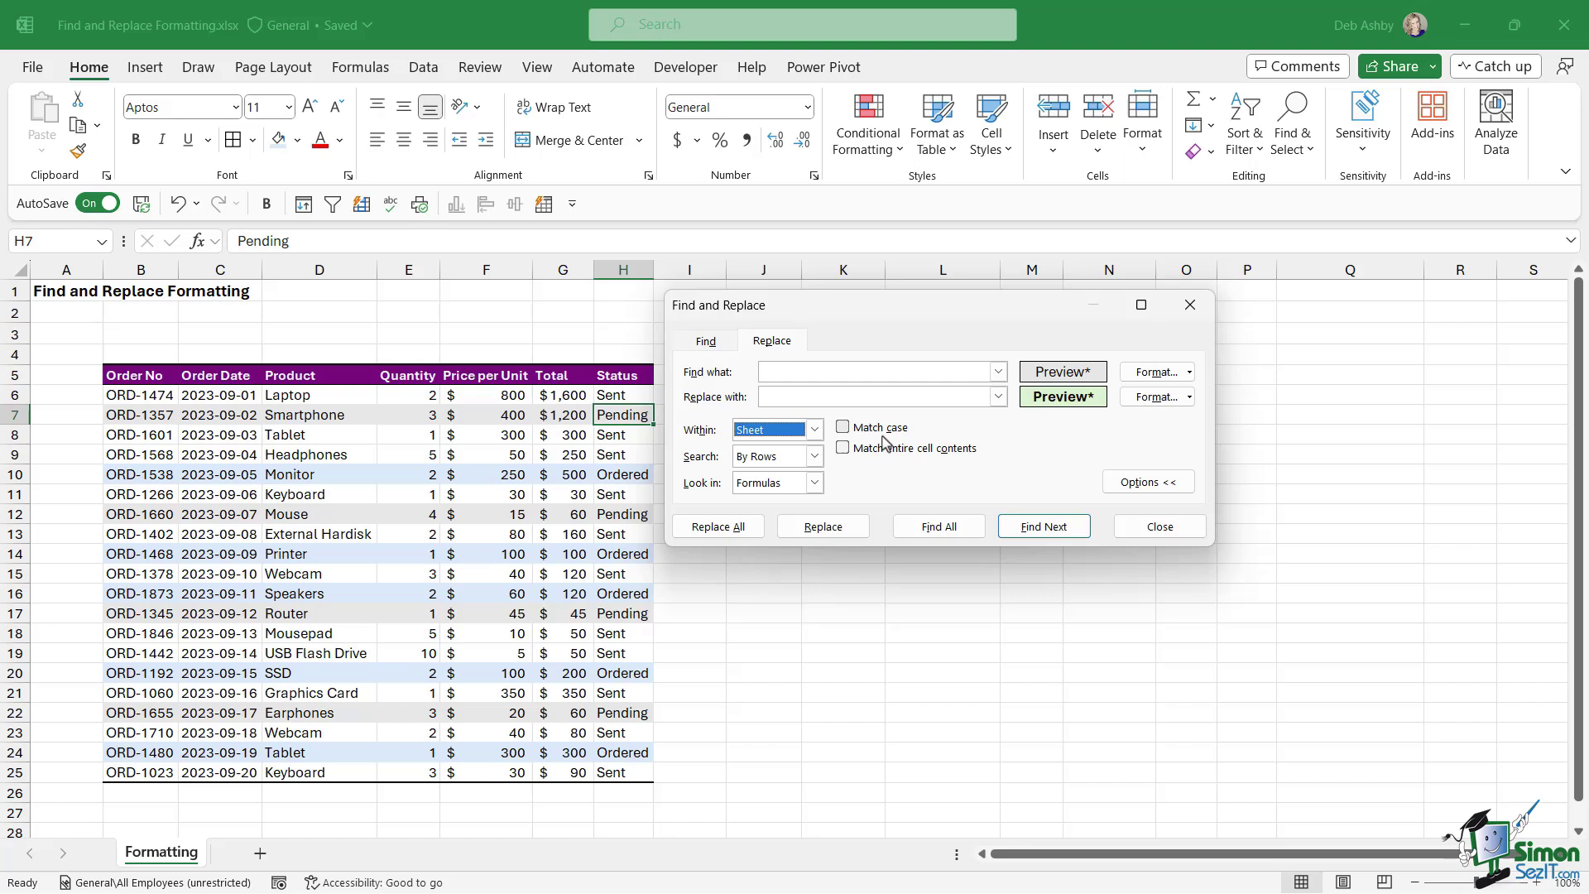
left_click(815, 430)
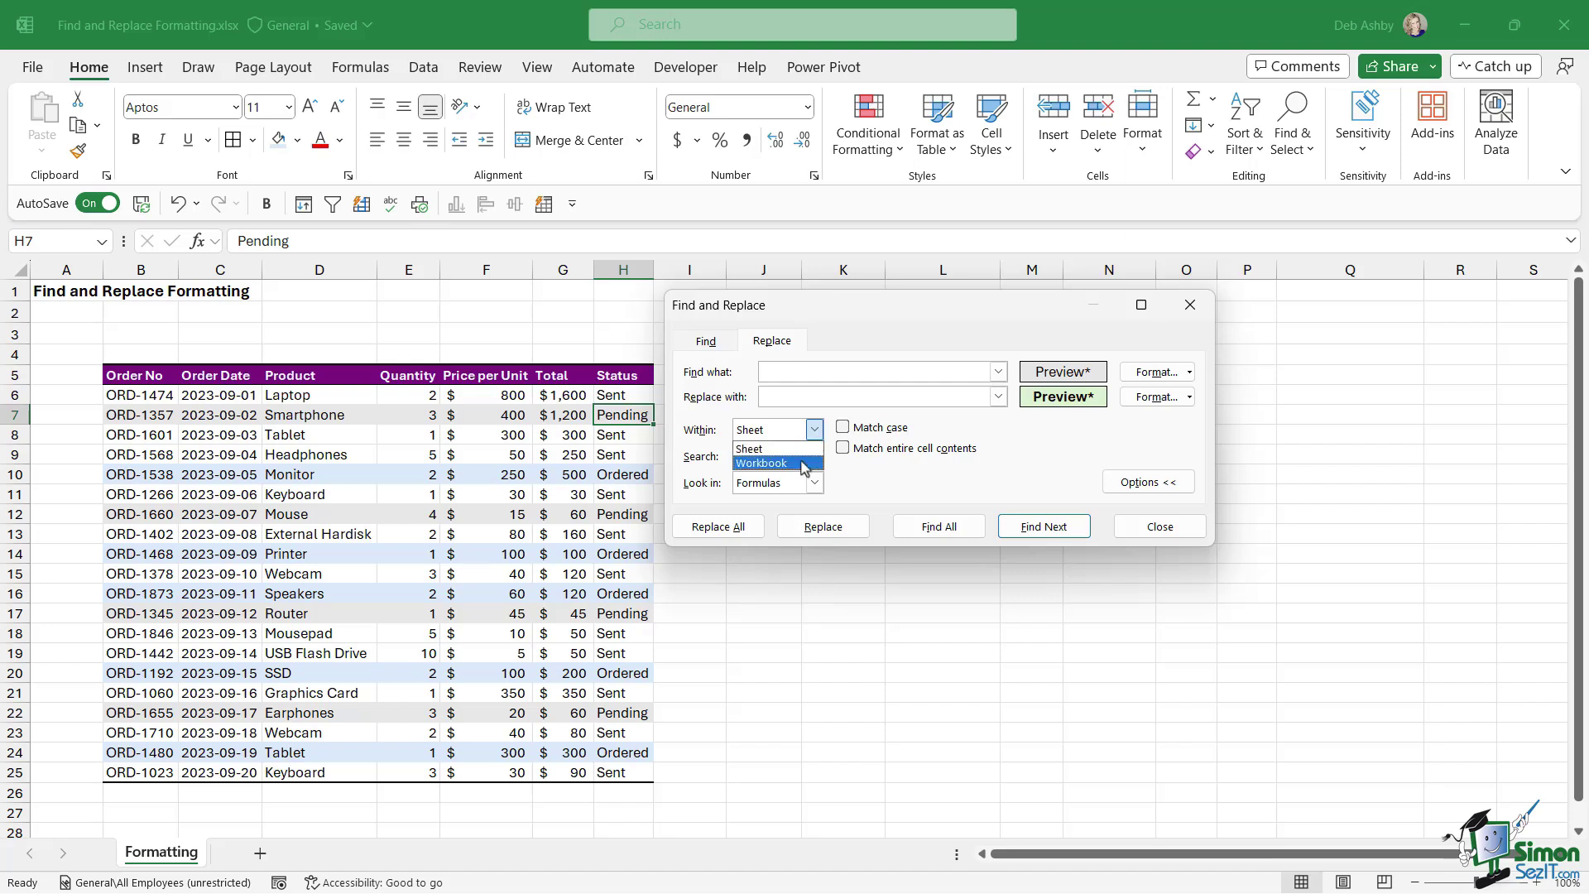
left_click(982, 466)
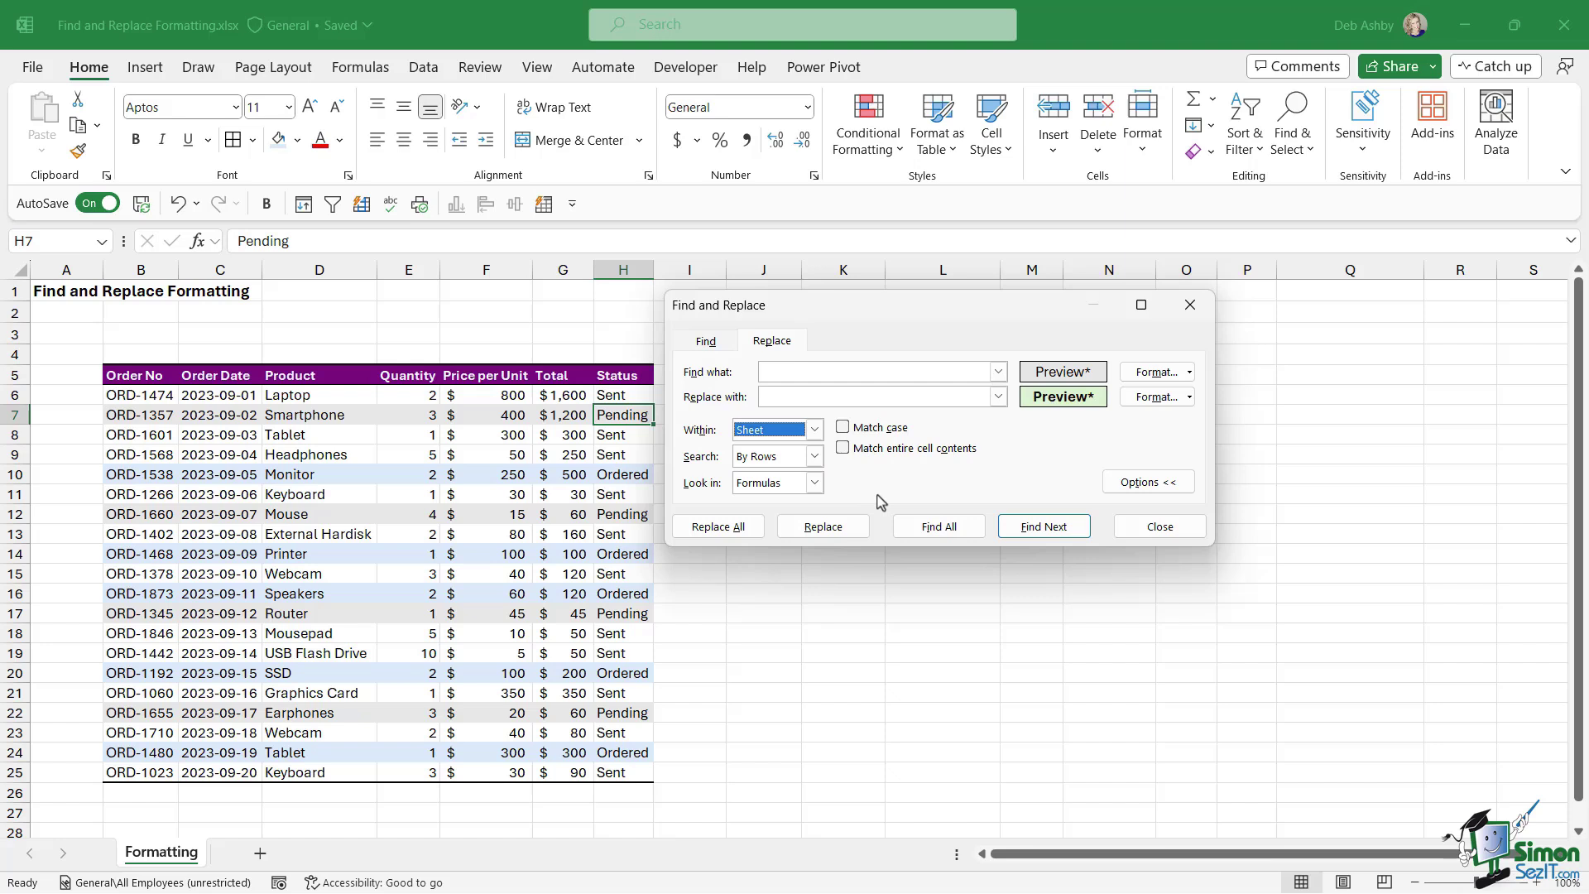
left_click(815, 456)
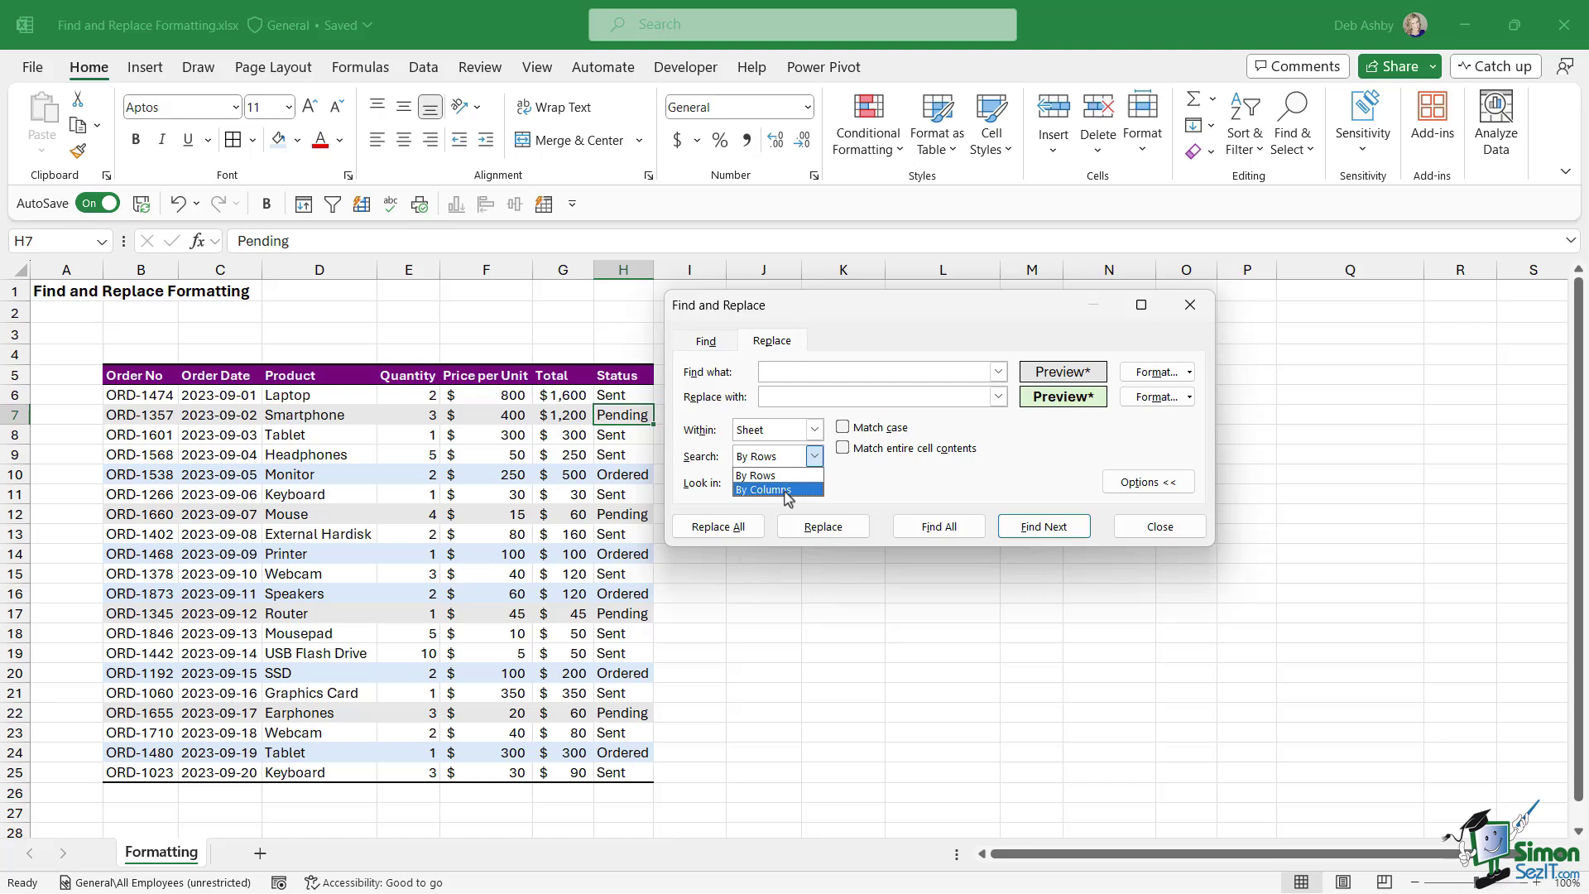
left_click(895, 494)
left_click(815, 482)
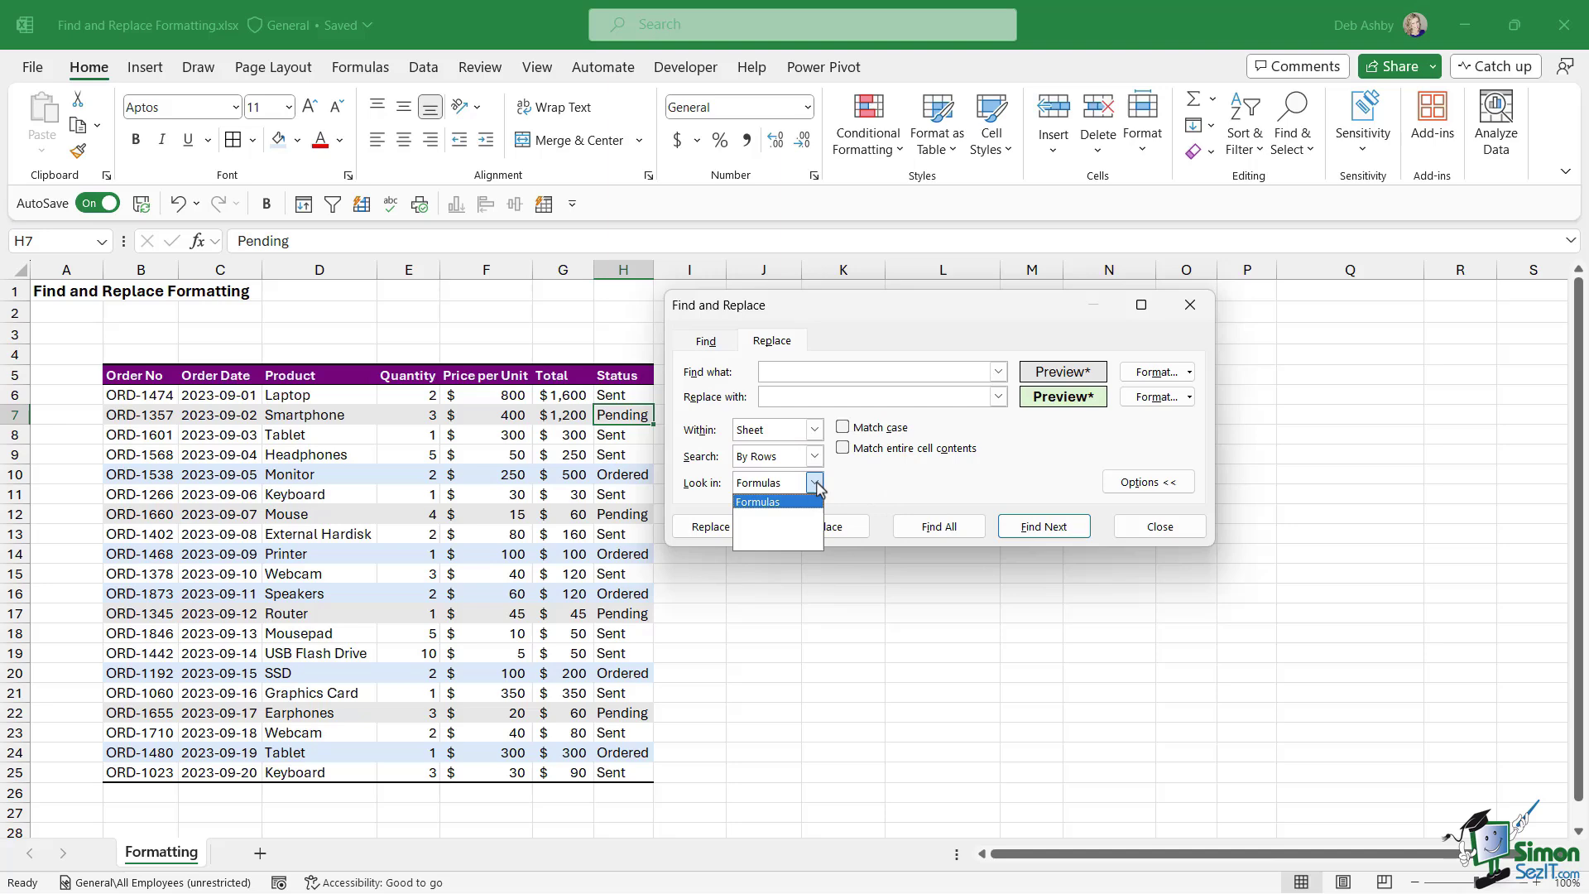
left_click(865, 487)
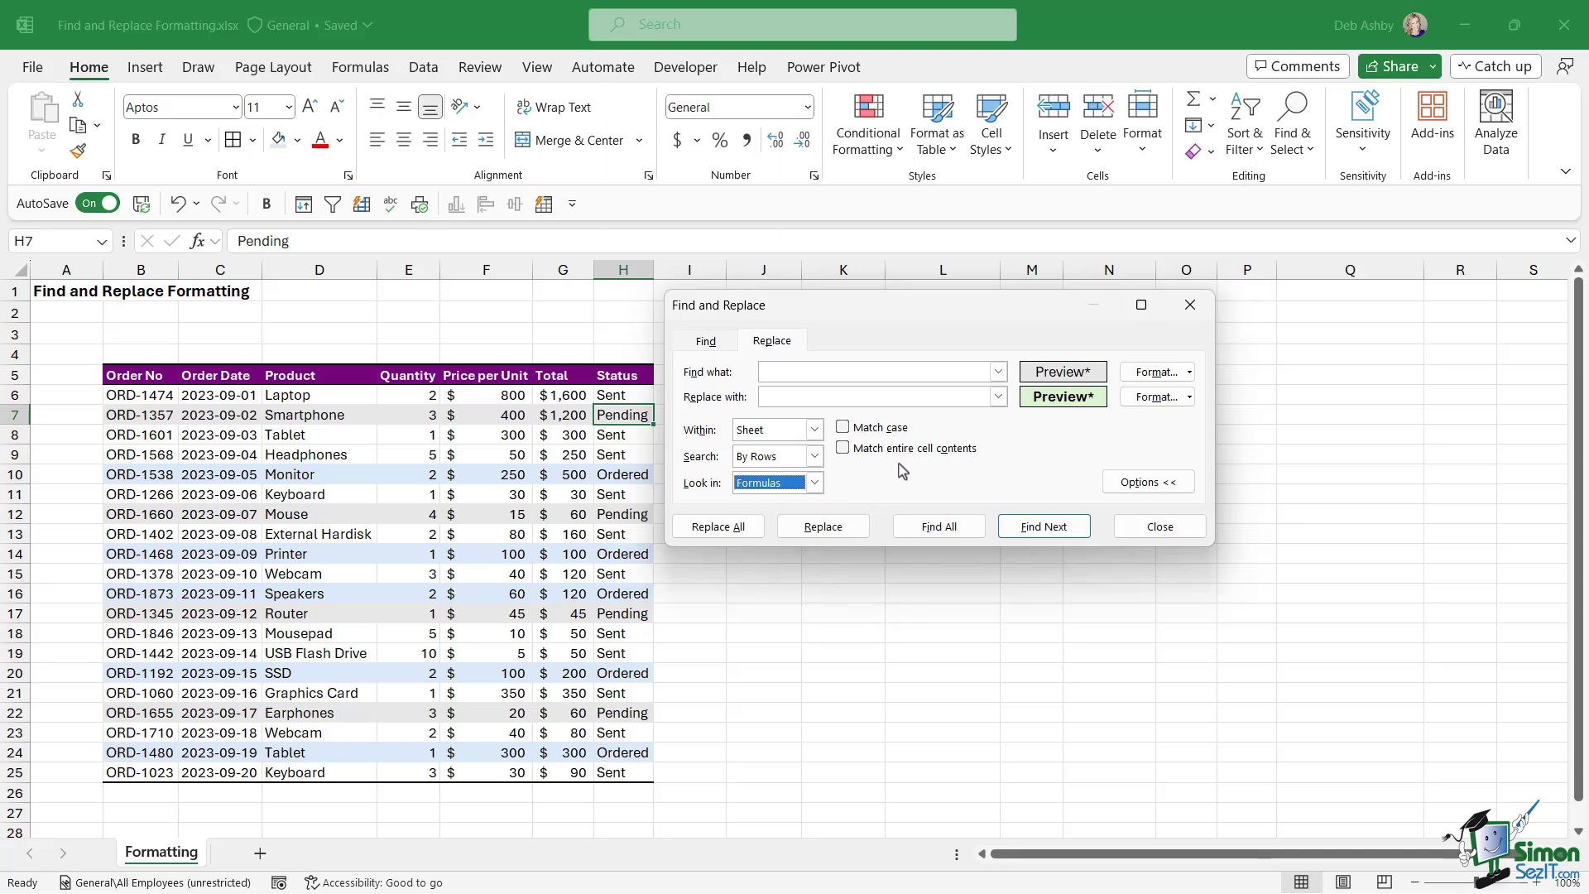
left_click(718, 527)
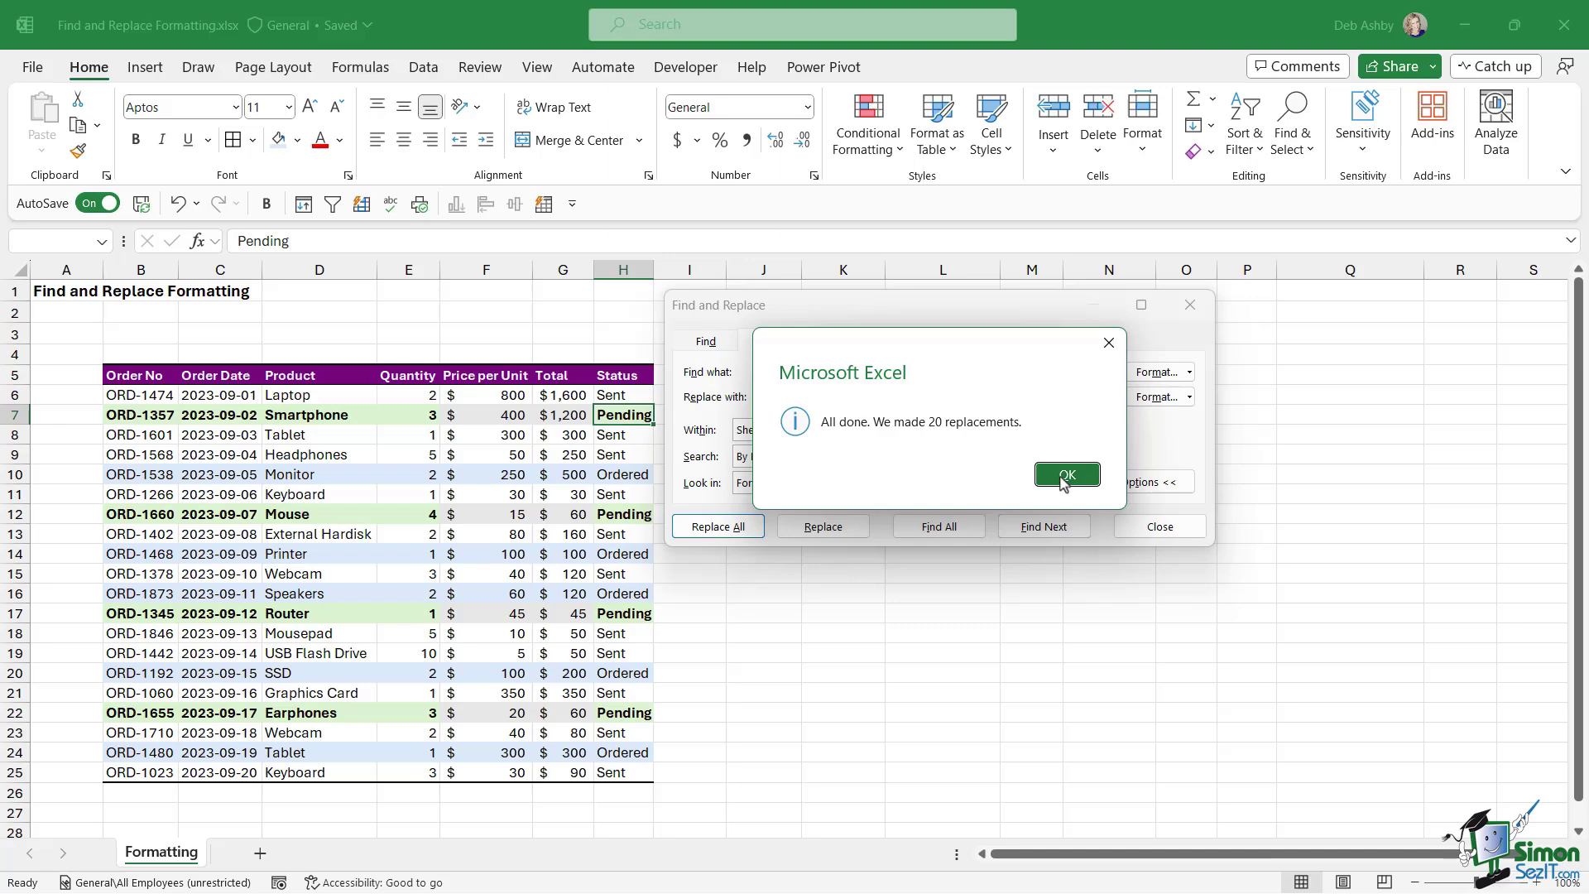
left_click(1066, 476)
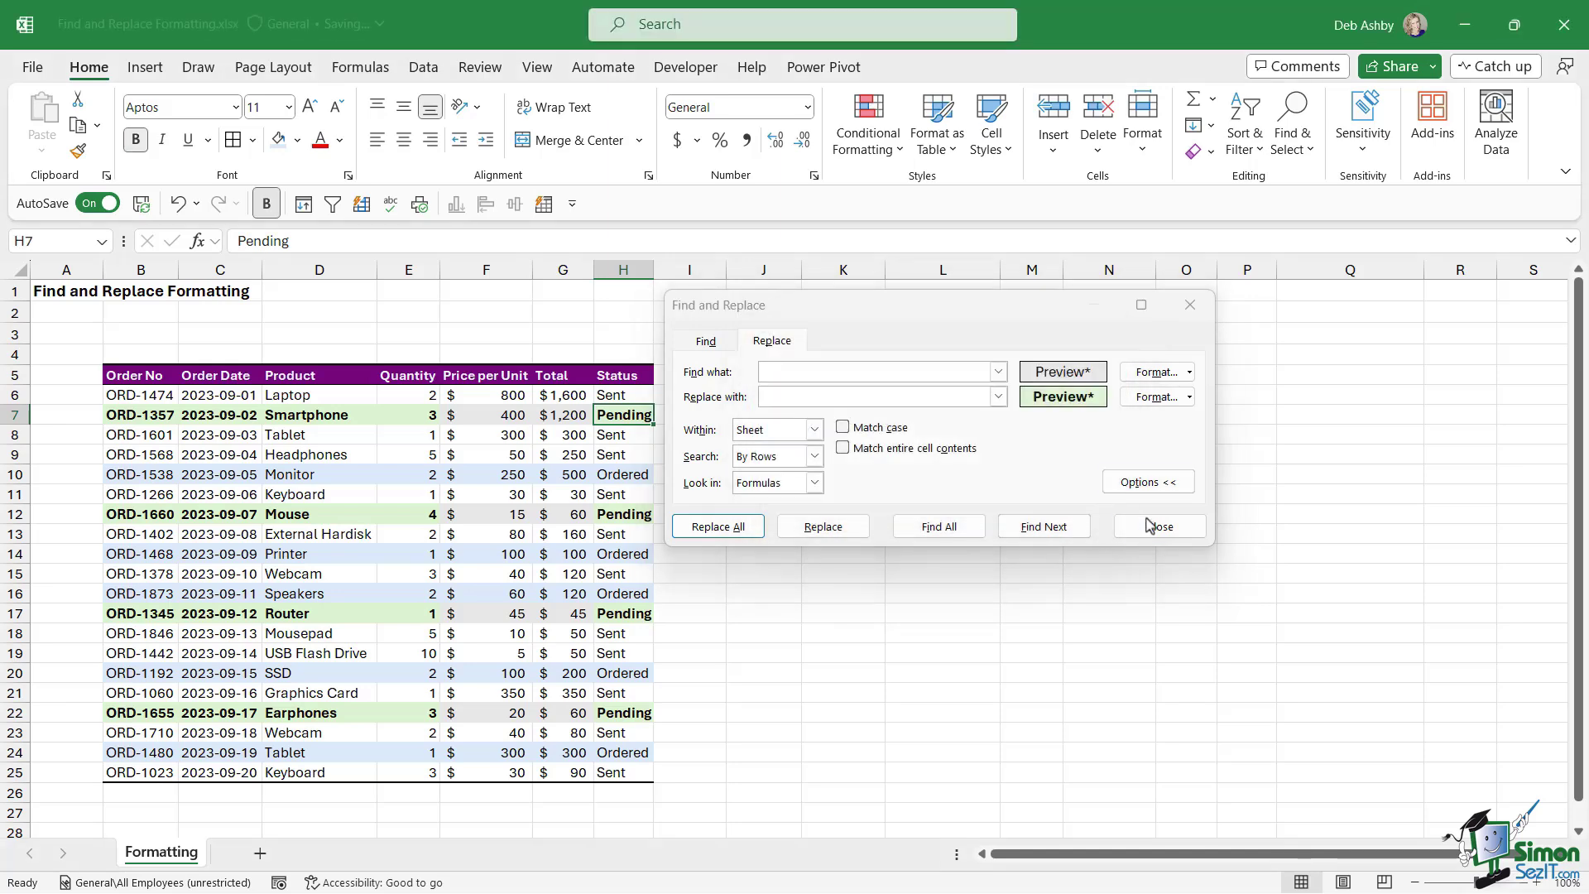
left_click(1158, 526)
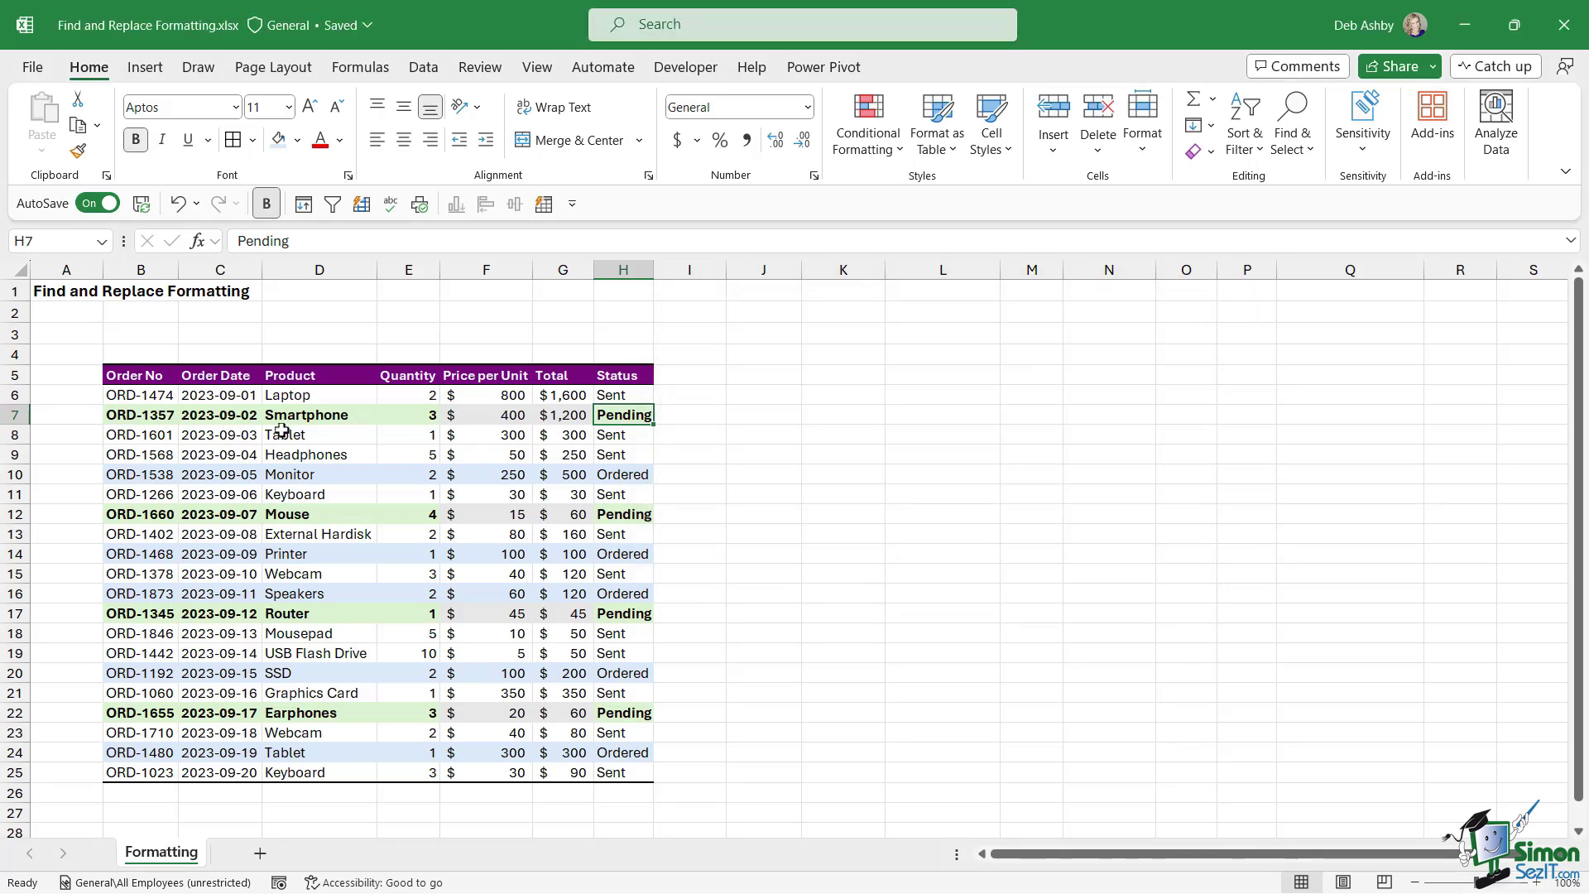
left_click(500, 417)
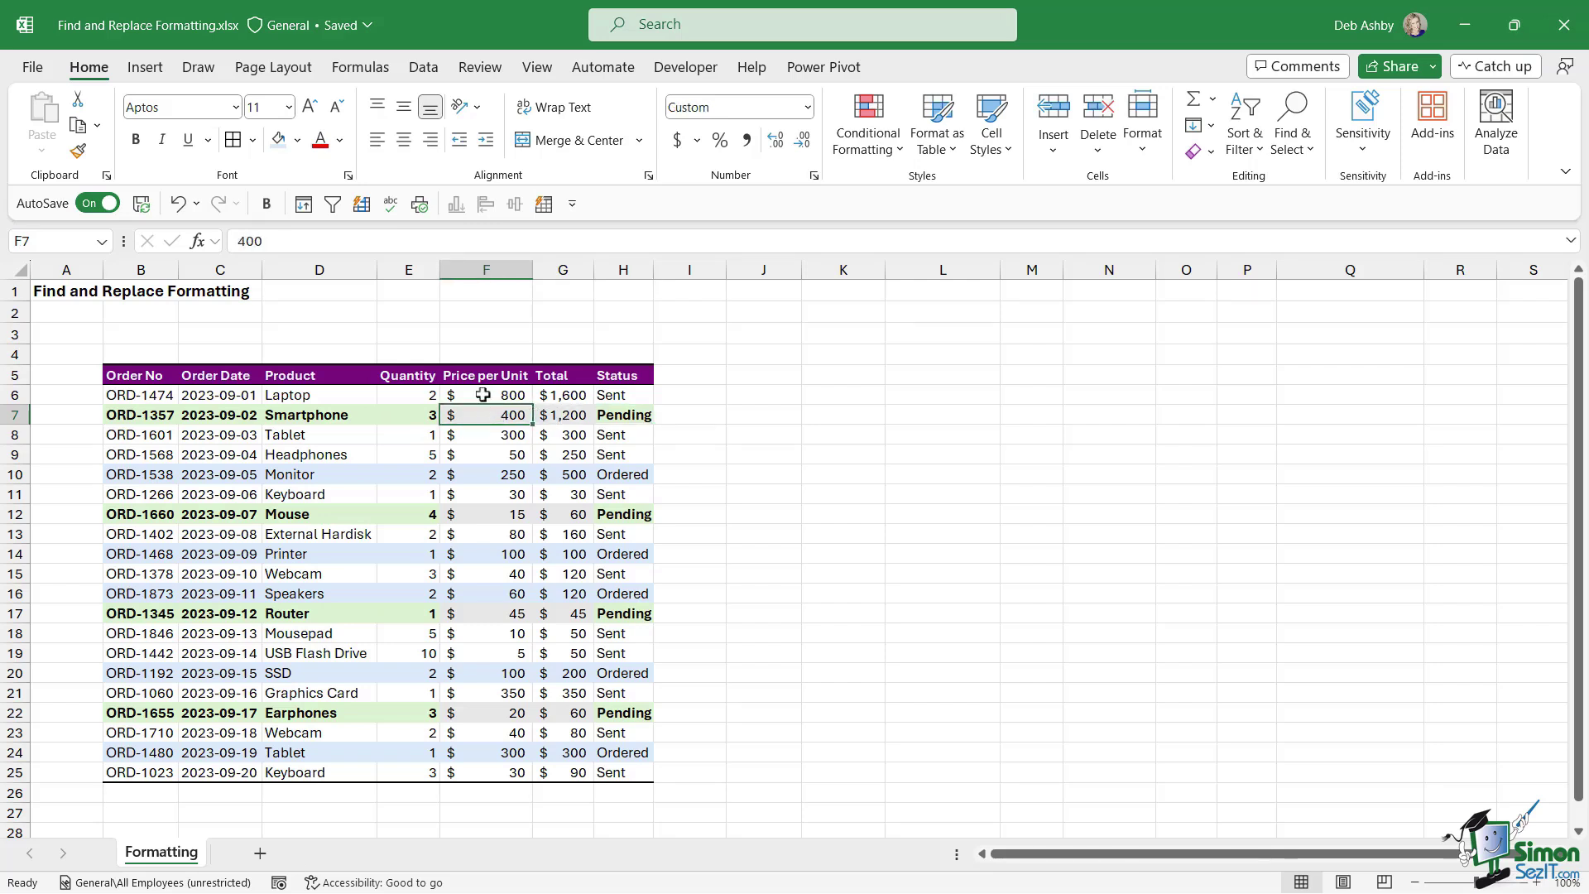
left_click(559, 418)
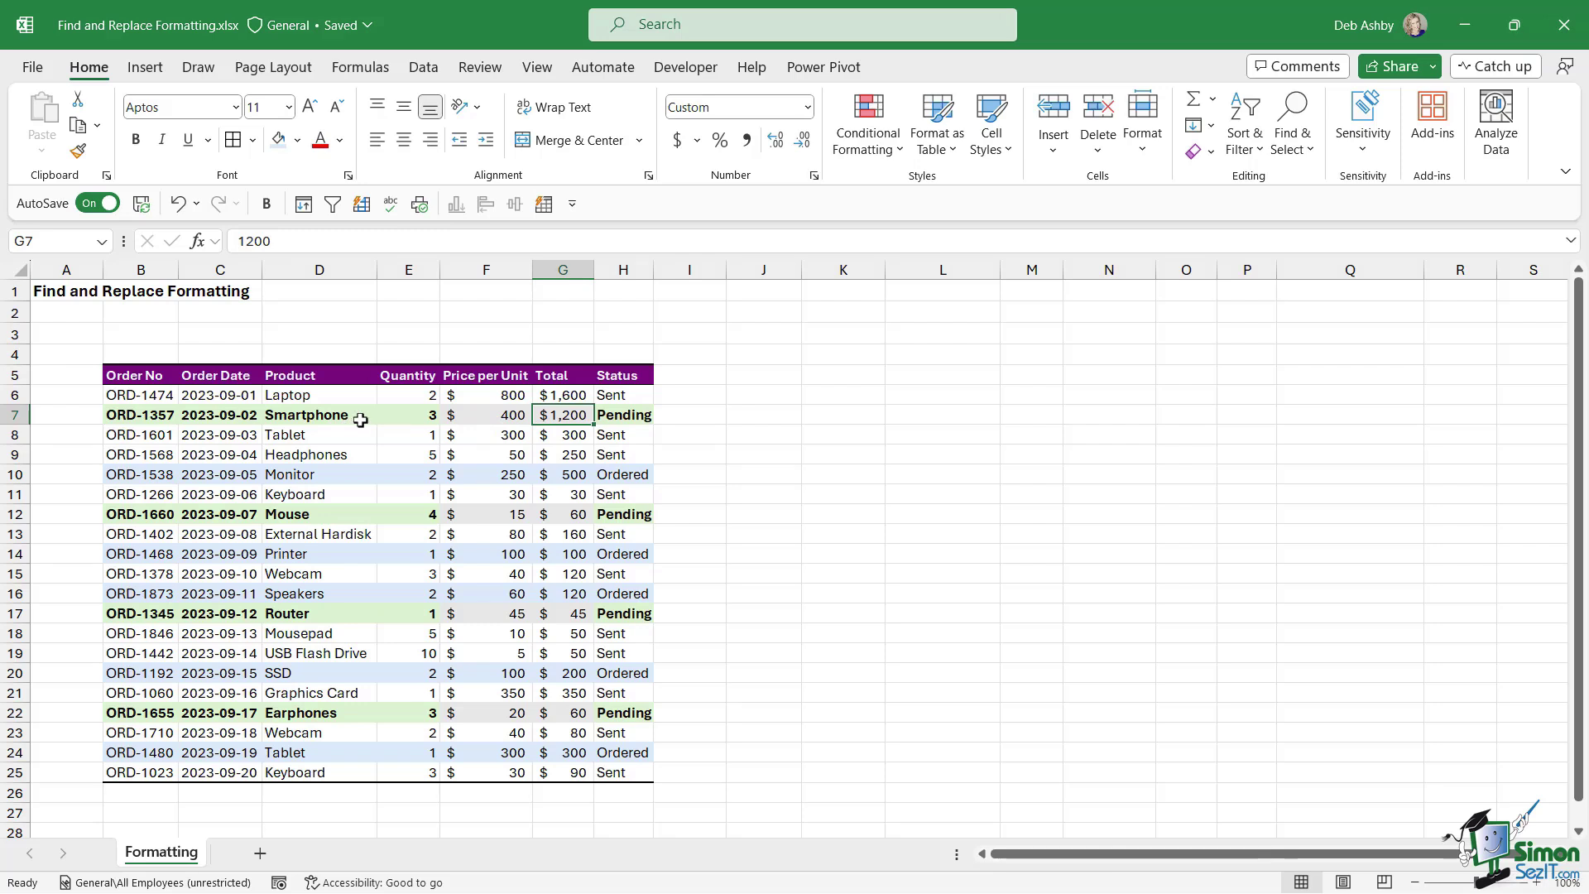
left_click(489, 415)
left_click(542, 415)
left_click(507, 416)
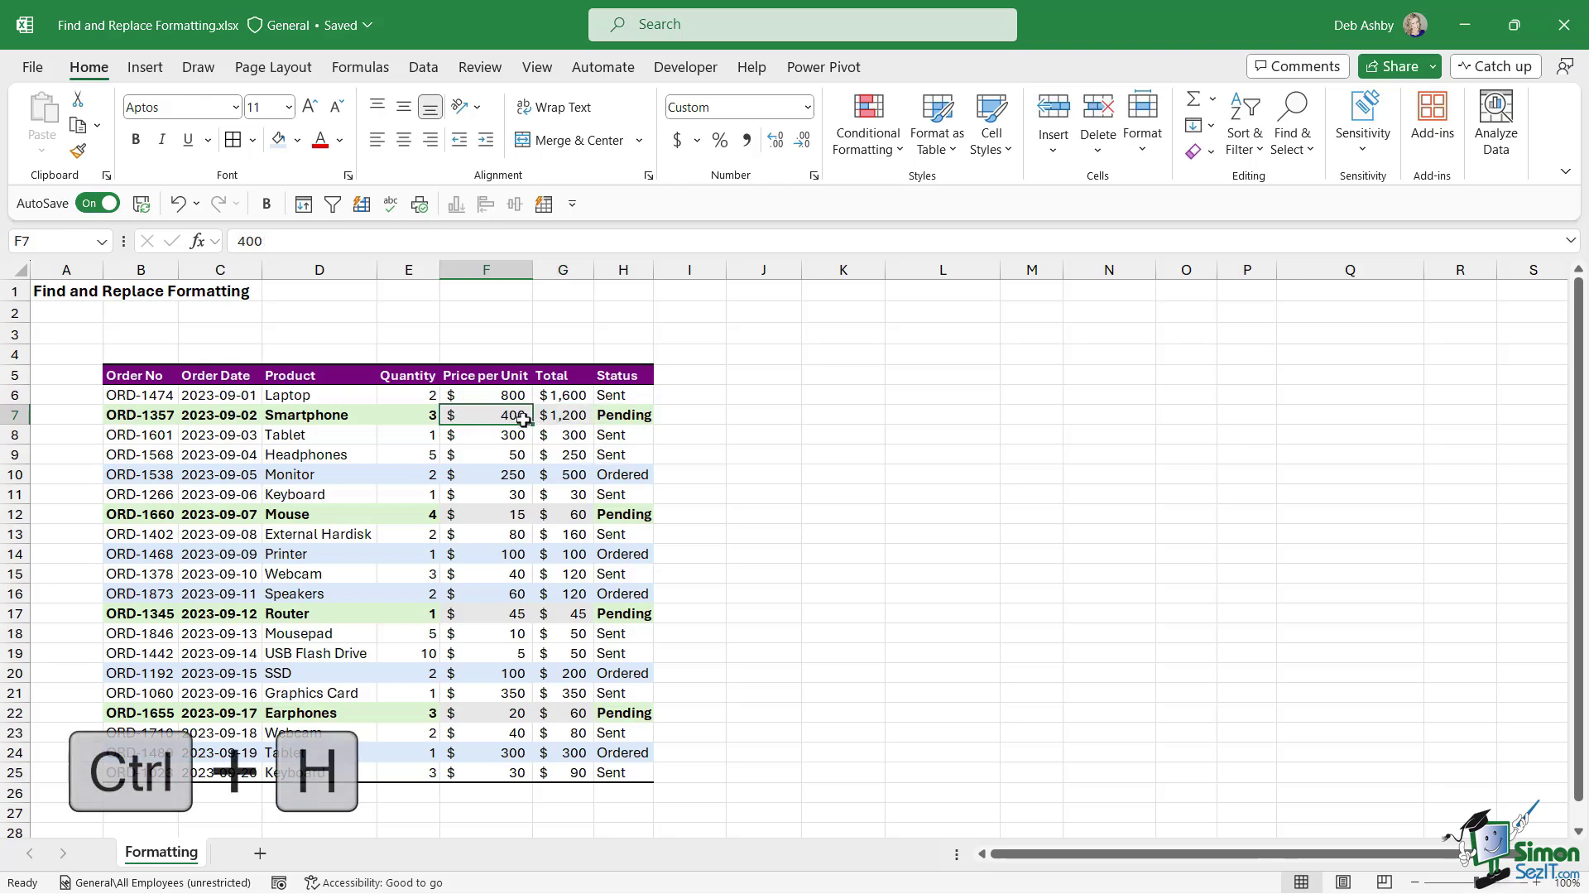
- Sample price cell F7's format as the search format and Replace All, making 8 more cells bold green
key("ctrl+h")
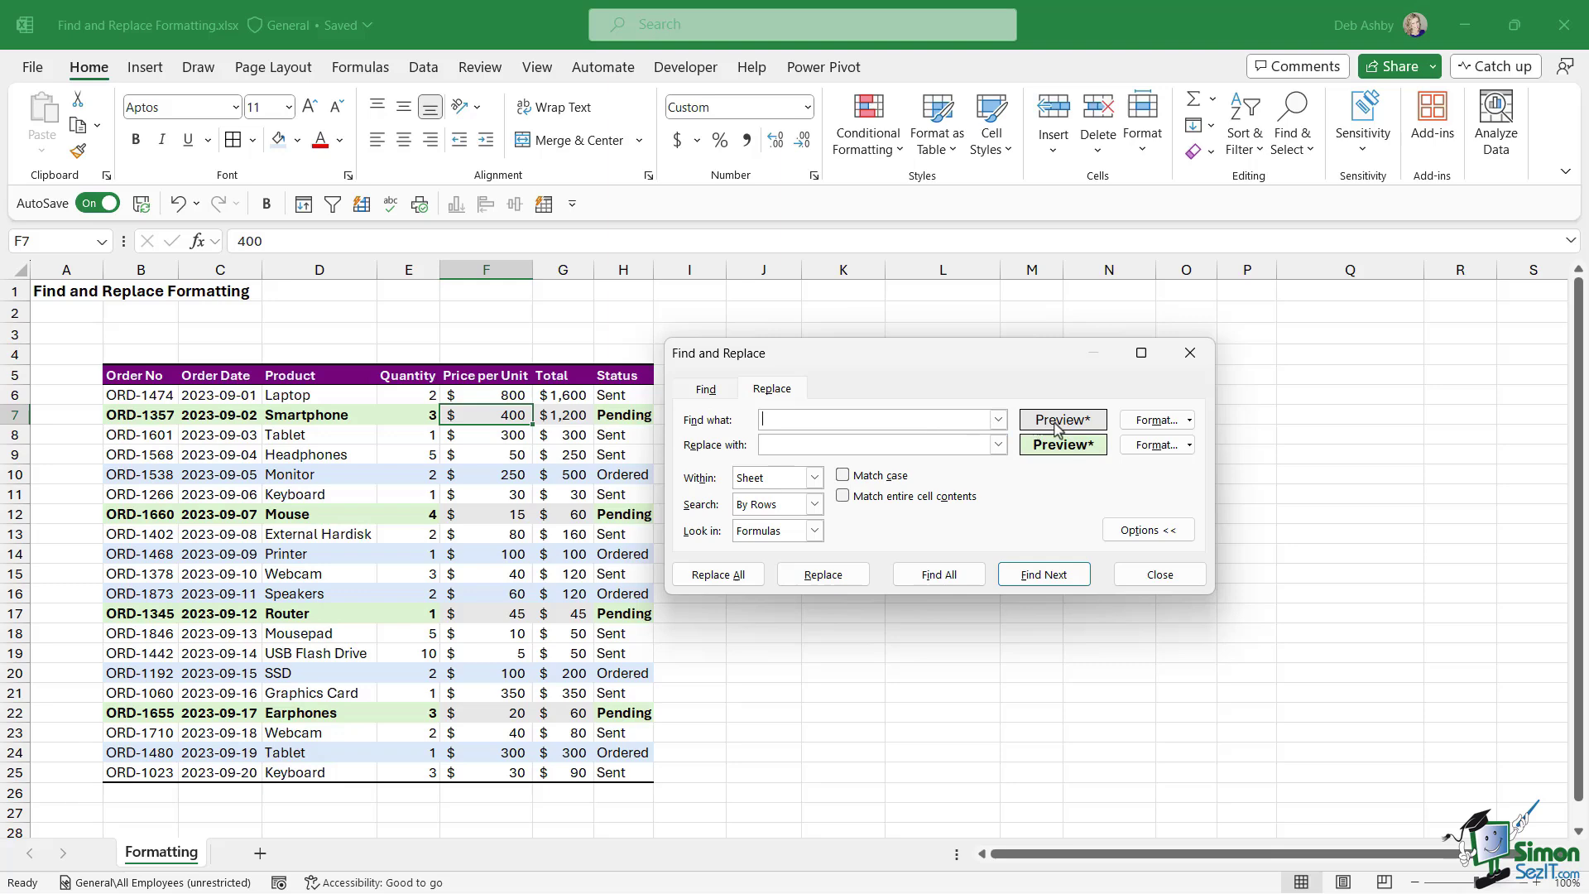
left_click(1189, 420)
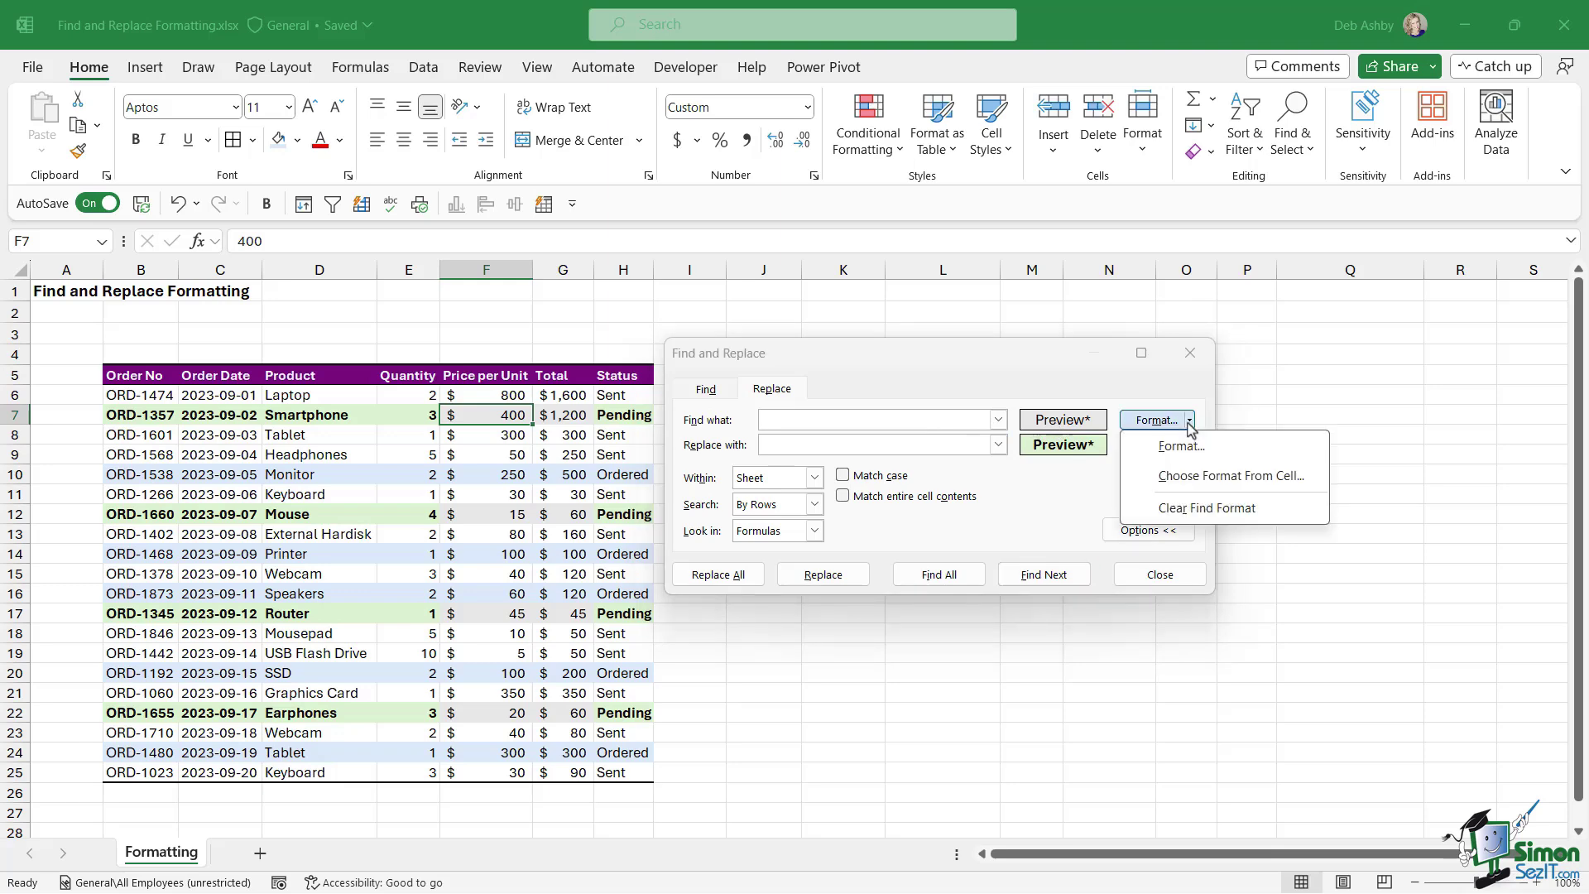
left_click(1192, 477)
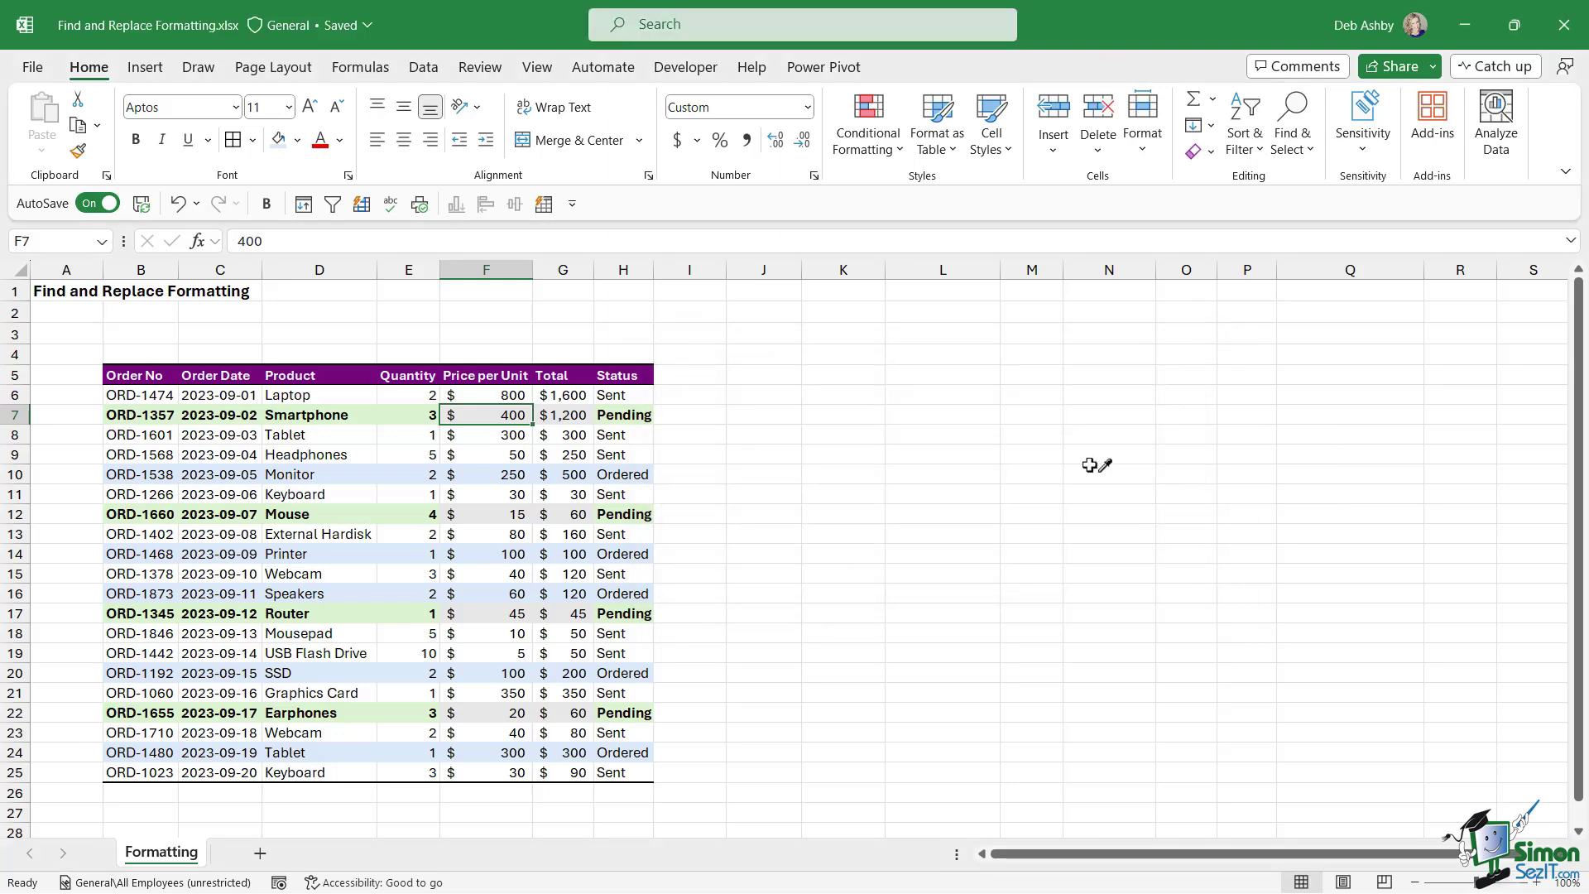
left_click(503, 420)
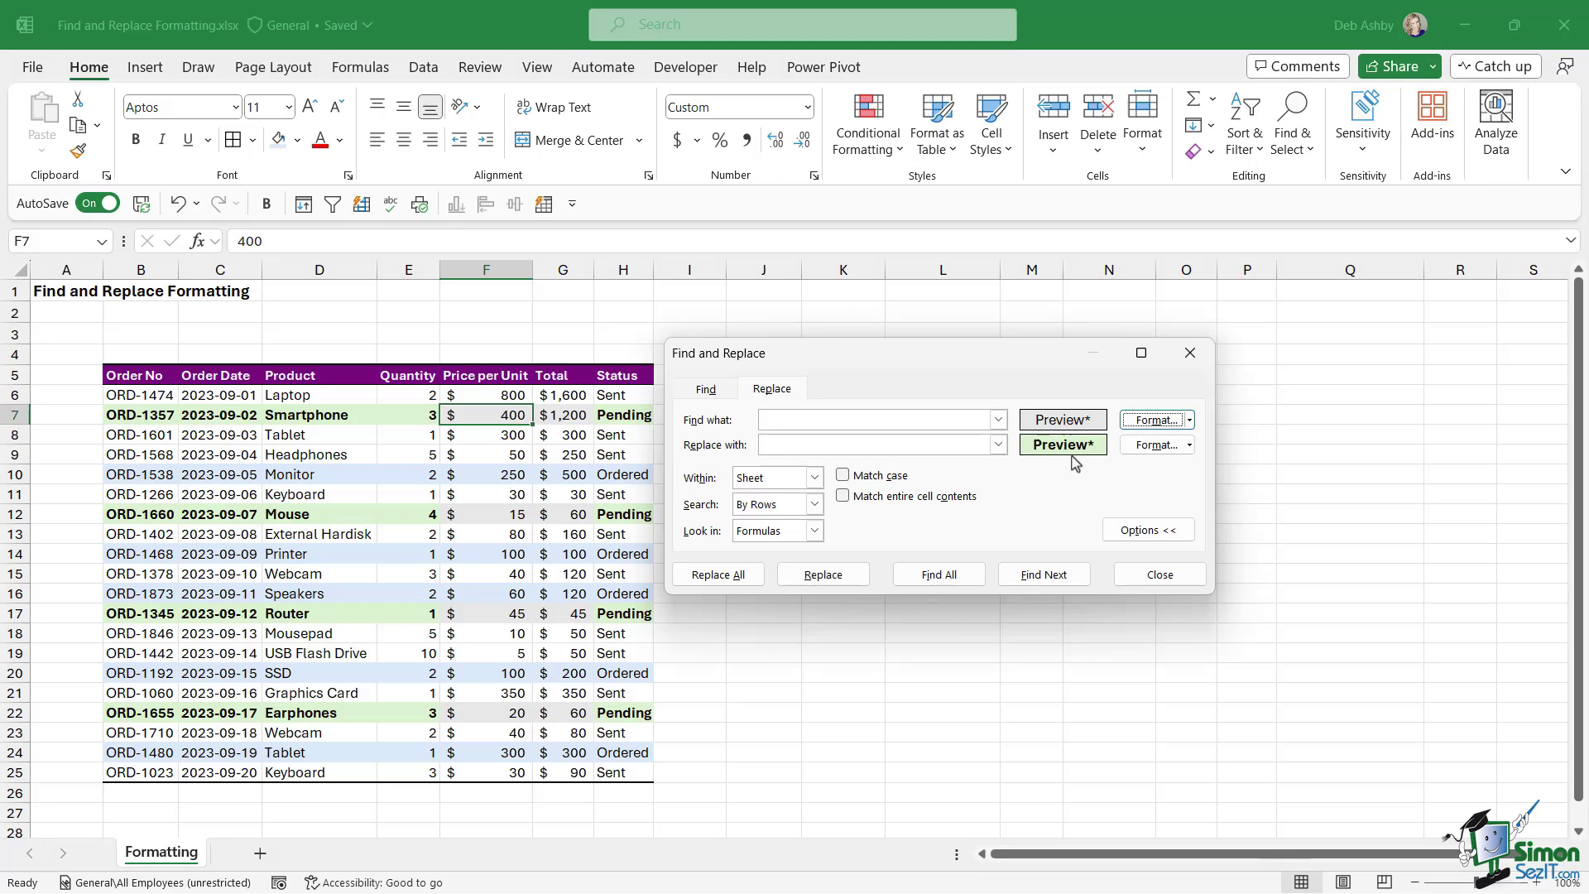
left_click(739, 579)
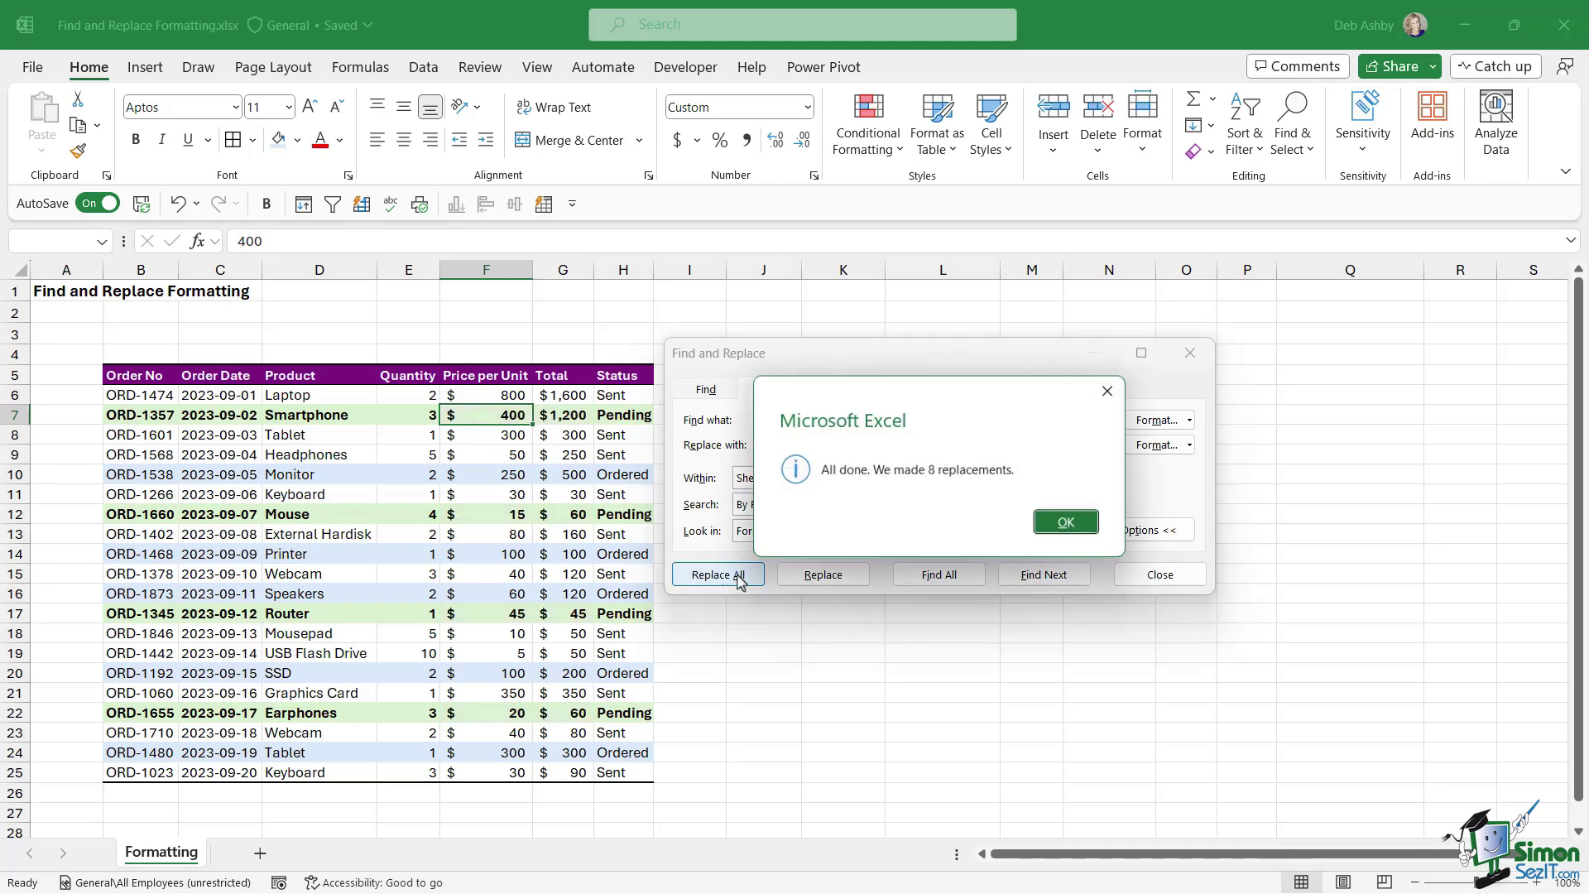
left_click(1066, 523)
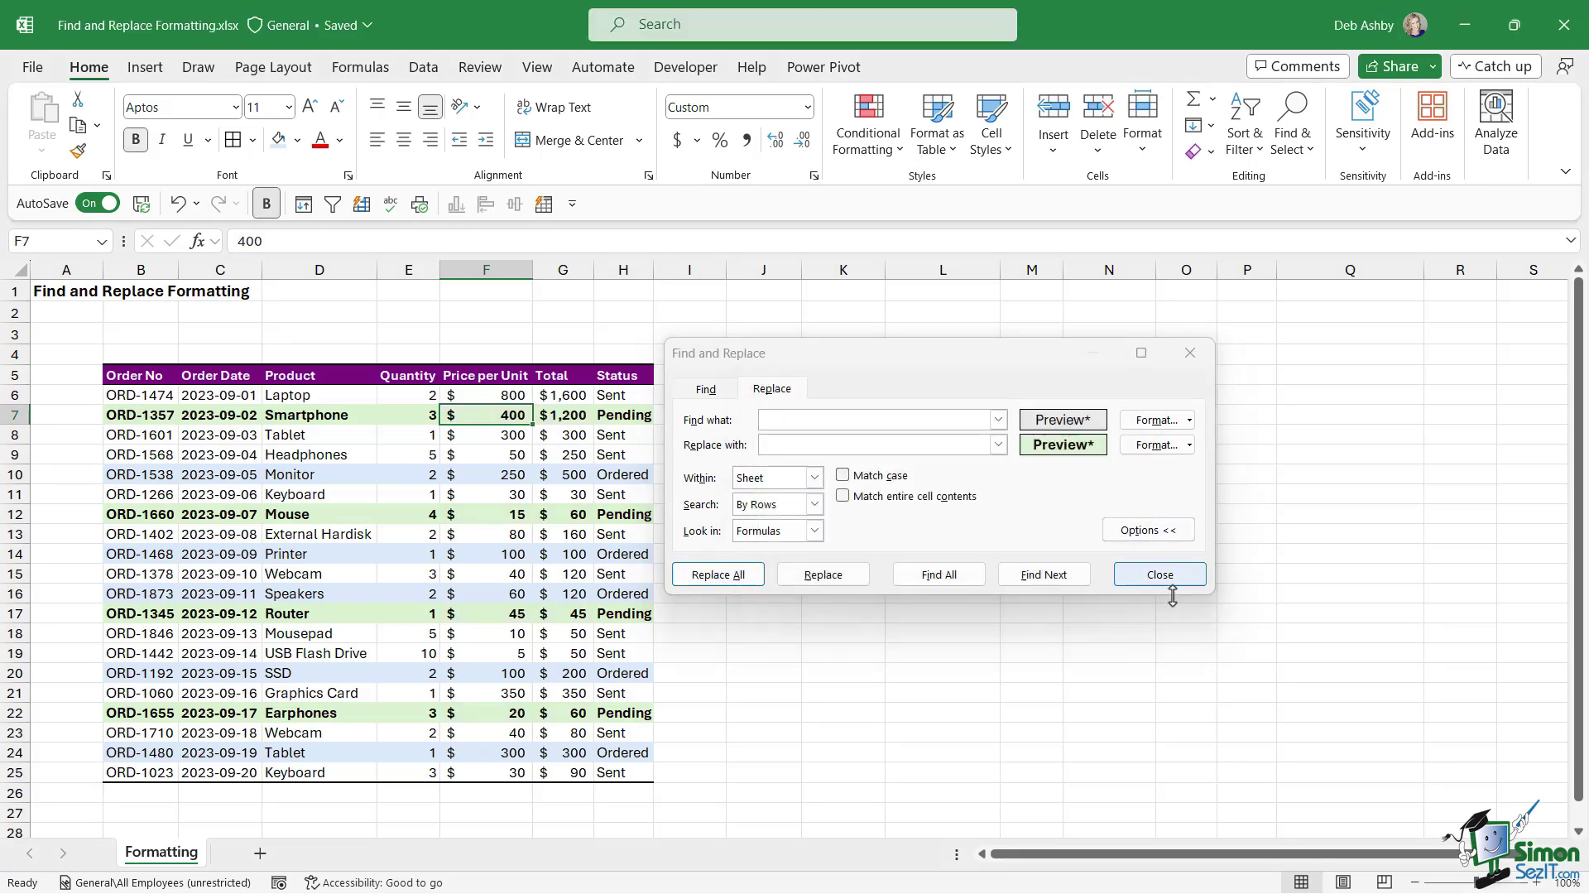
left_click(1167, 582)
- Widen the Status column by dragging the H/I border and move to Ordered cell H10
left_click(767, 416)
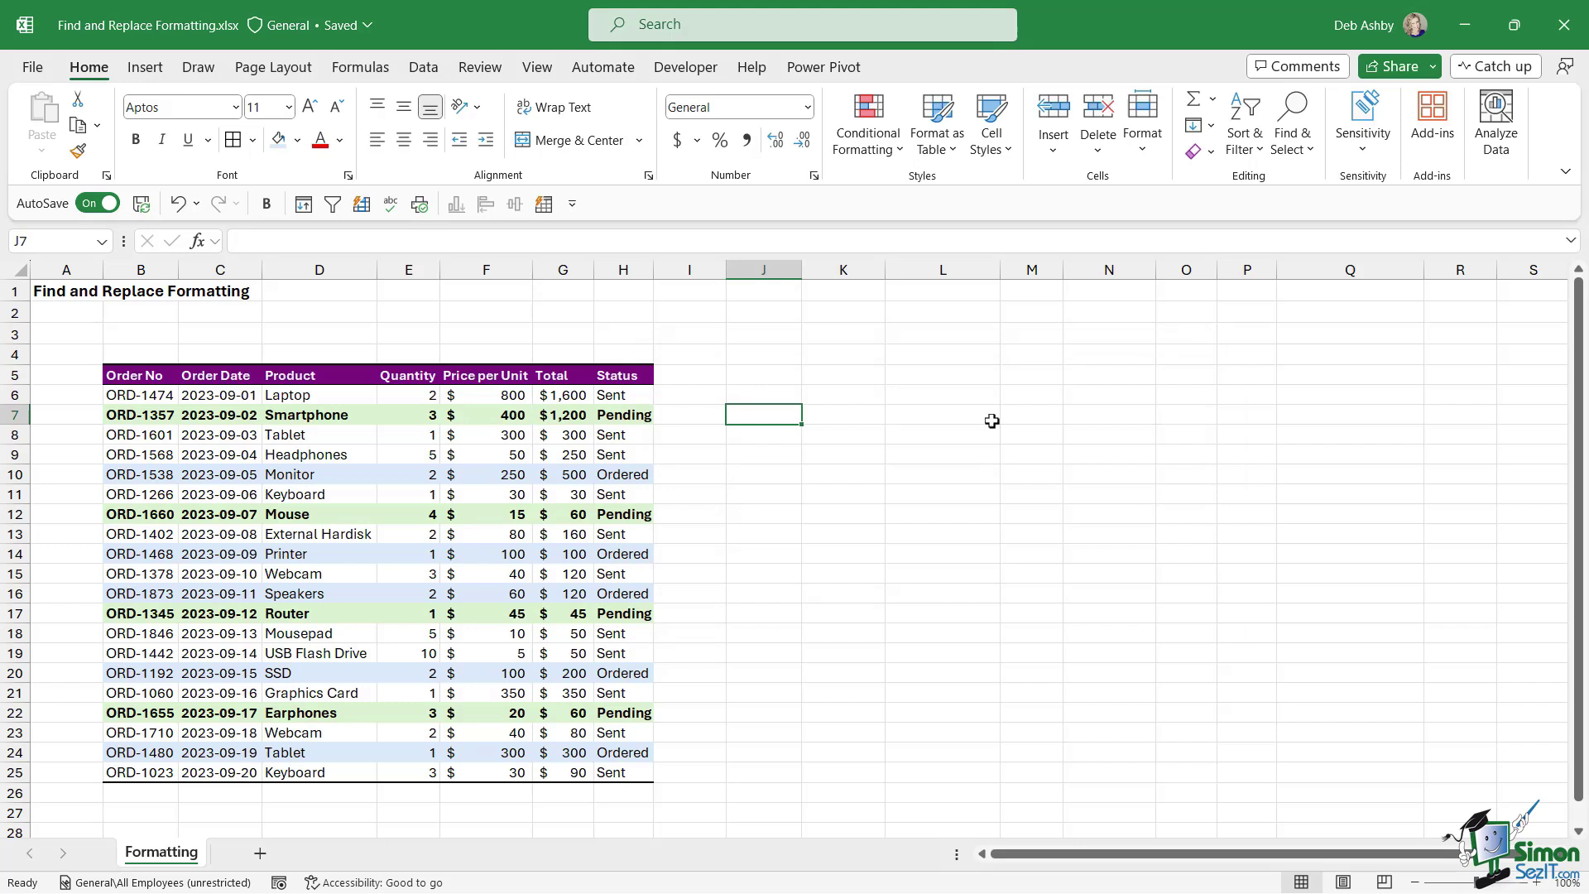
left_click_drag(654, 274, 669, 274)
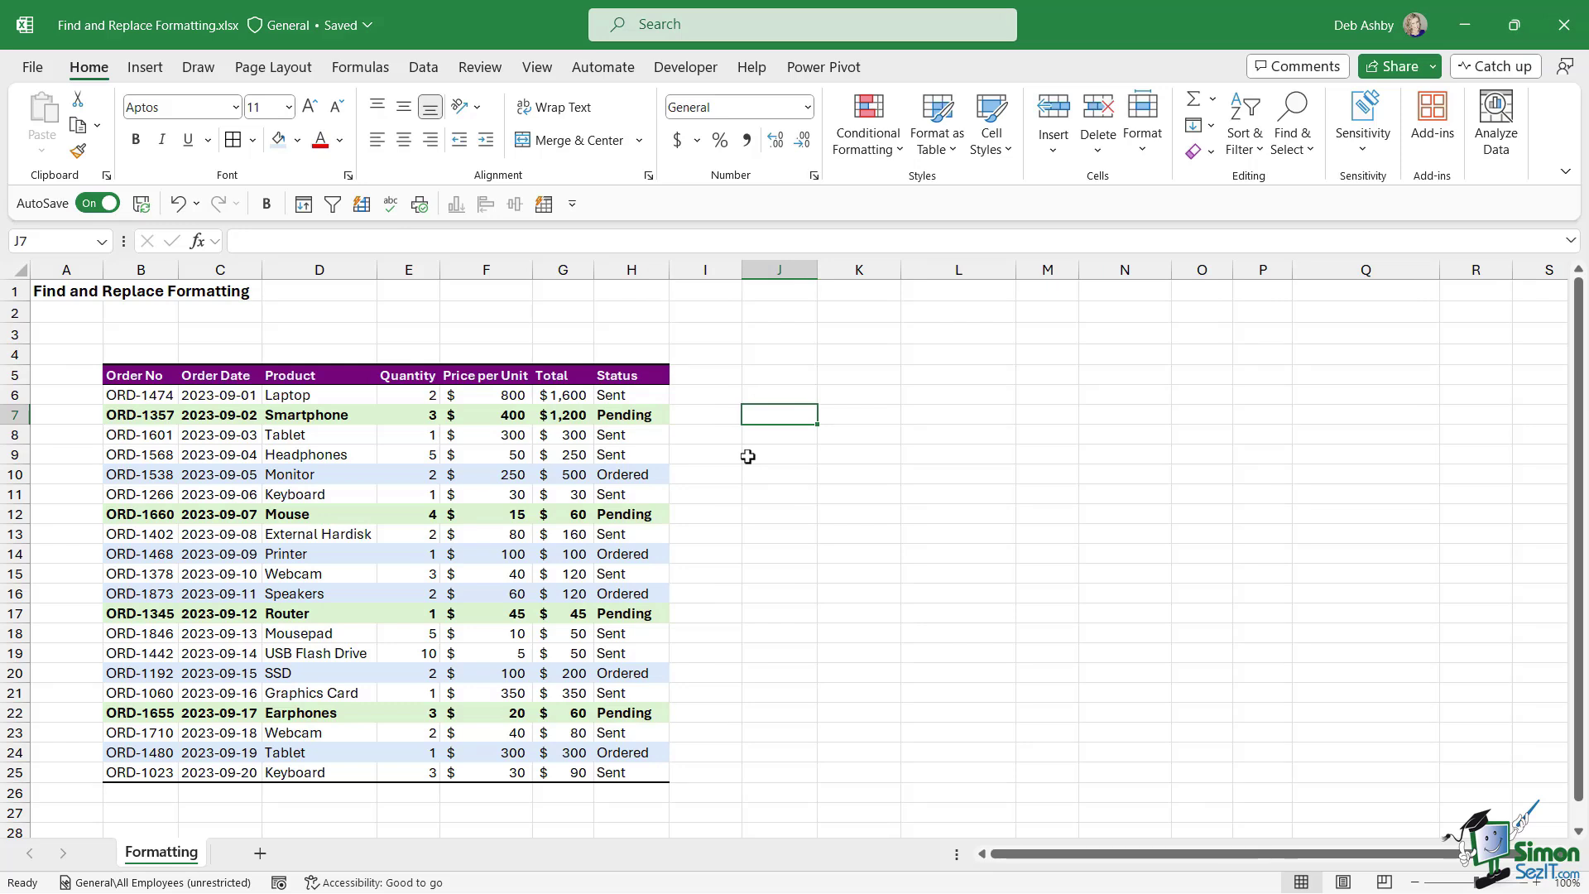
key("Left")
key("Left")
key("Down")
key("Down")
key("Down")
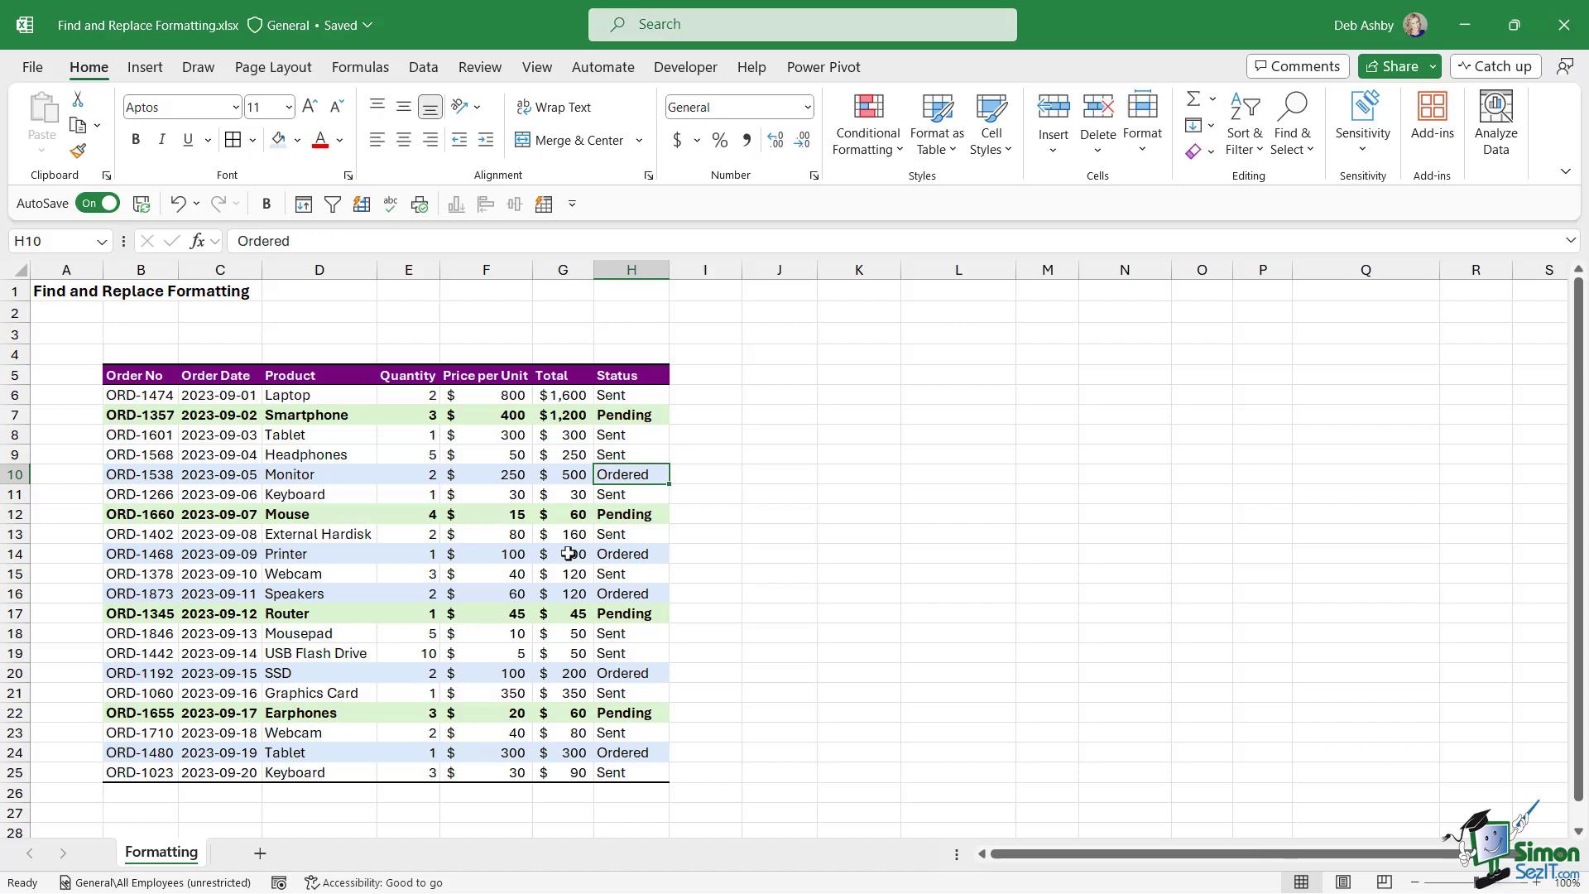
- Set the Price per Unit and Total values F6:G25 to General number format
left_click_drag(461, 401, 577, 772)
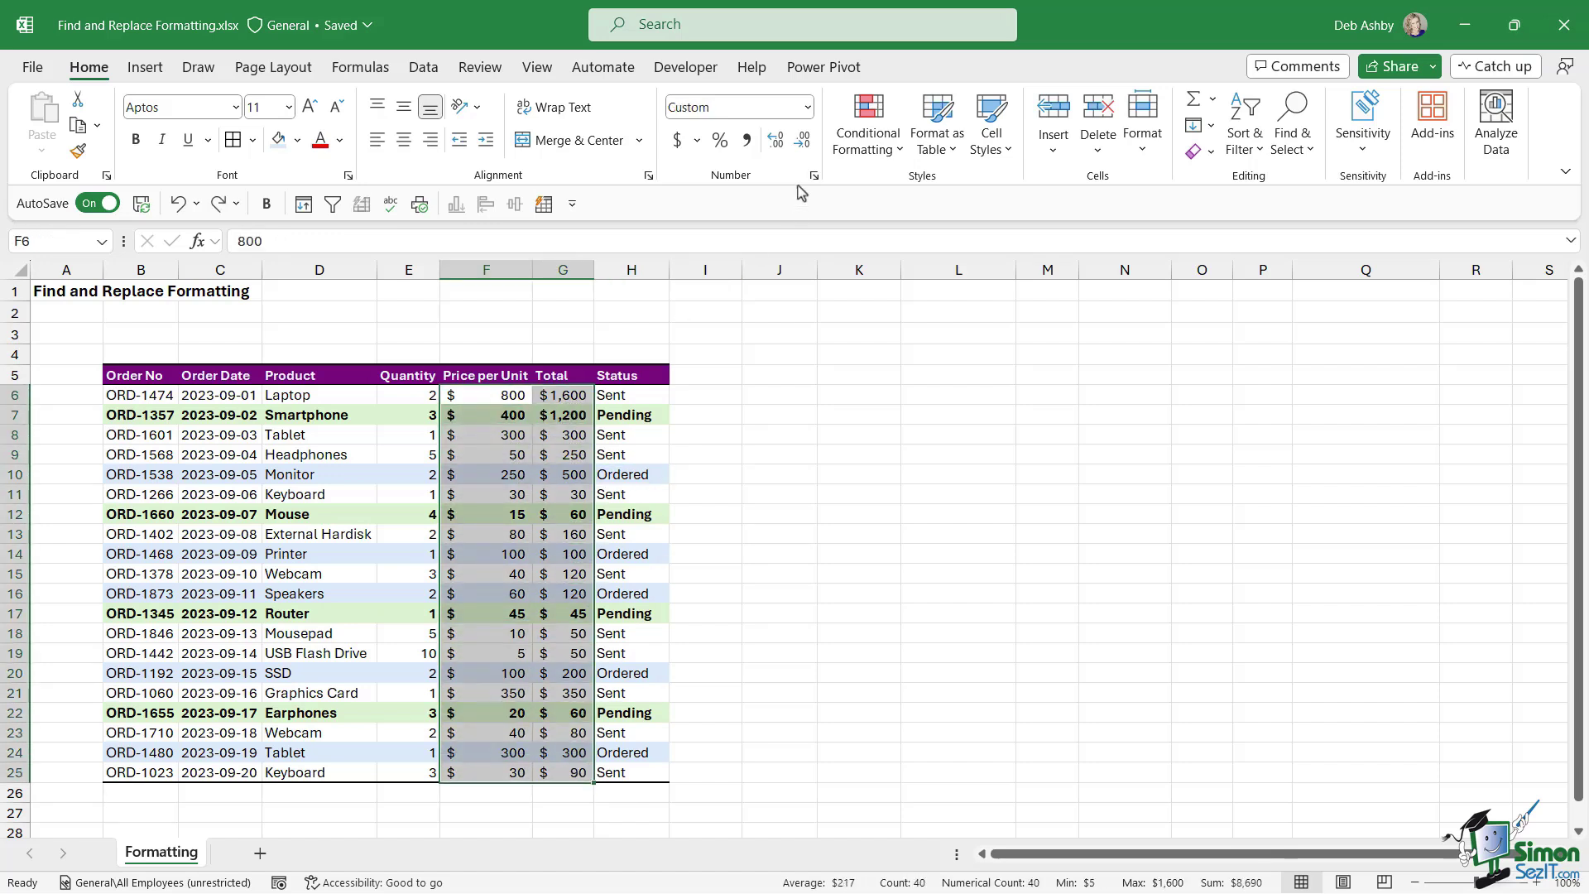
left_click(807, 107)
left_click(784, 147)
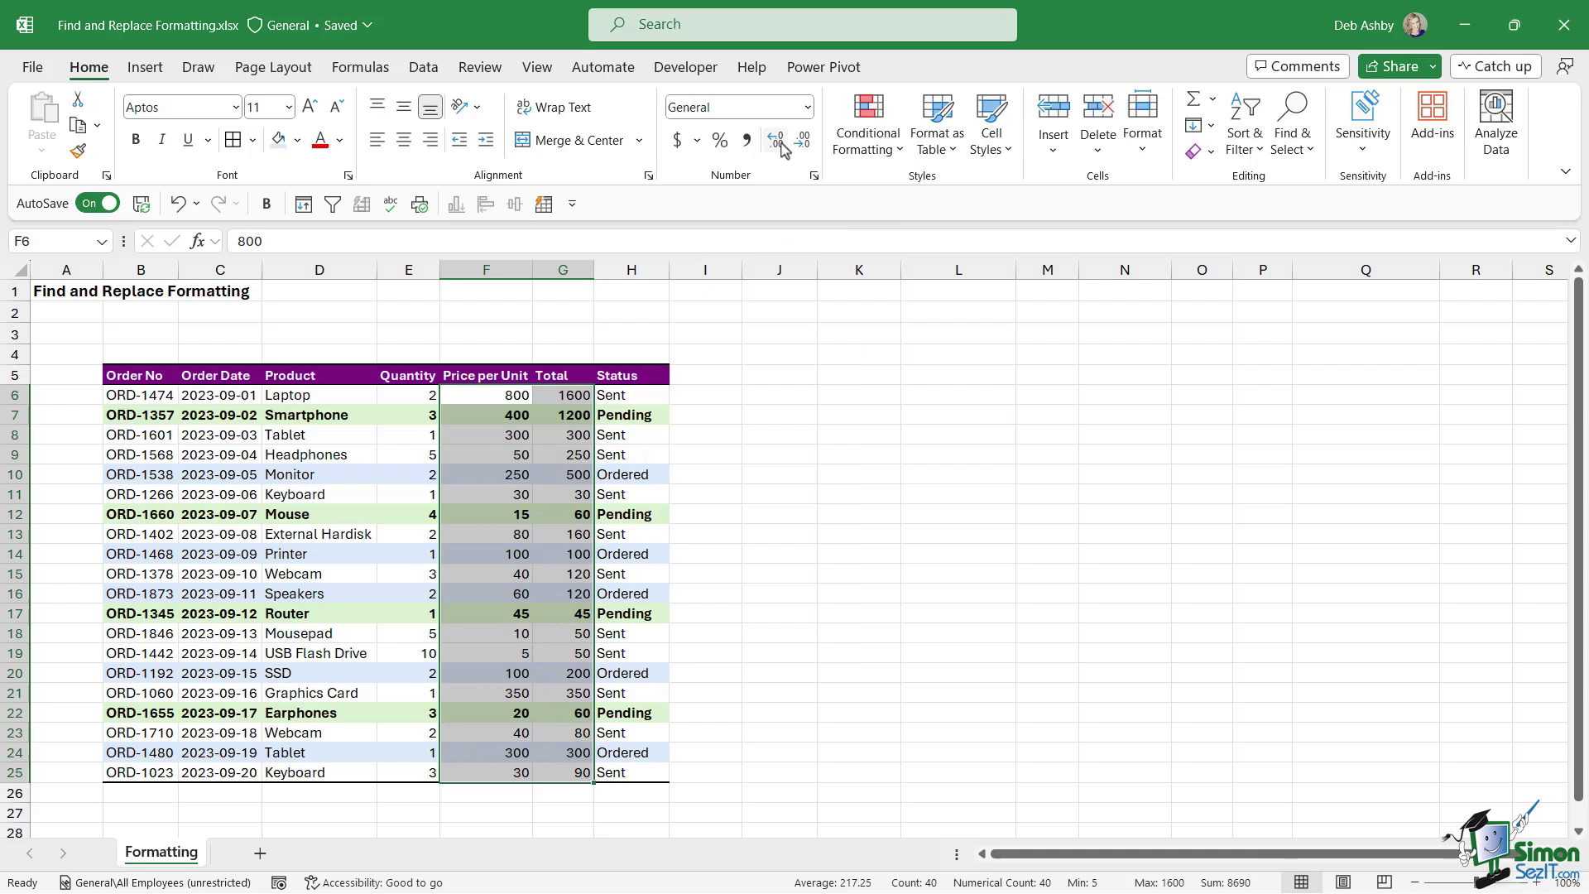
left_click(744, 468)
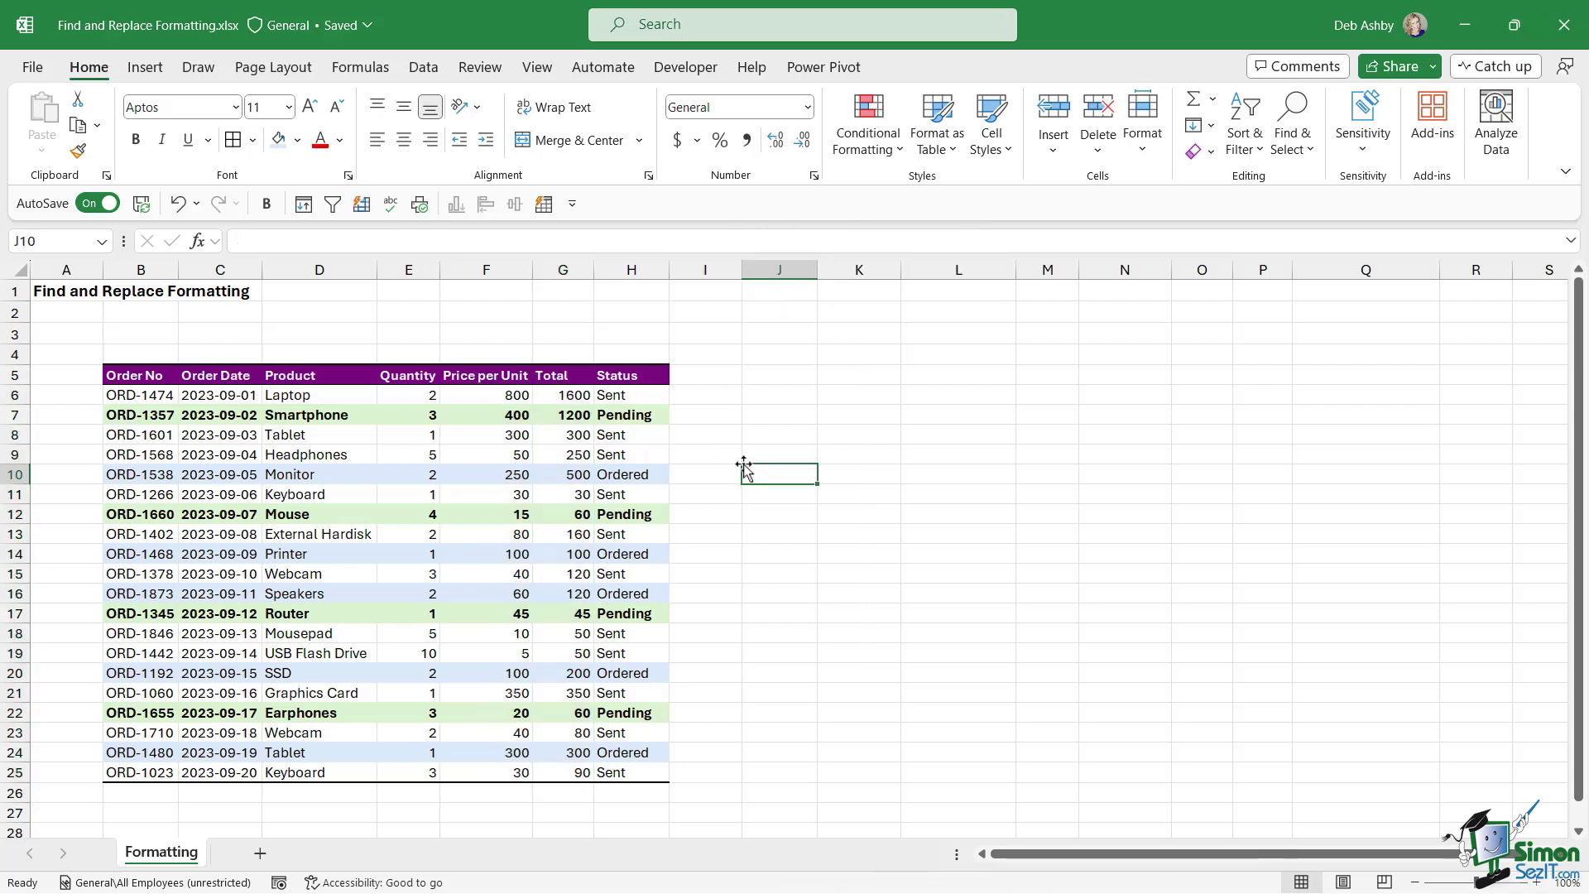
key("ctrl+h")
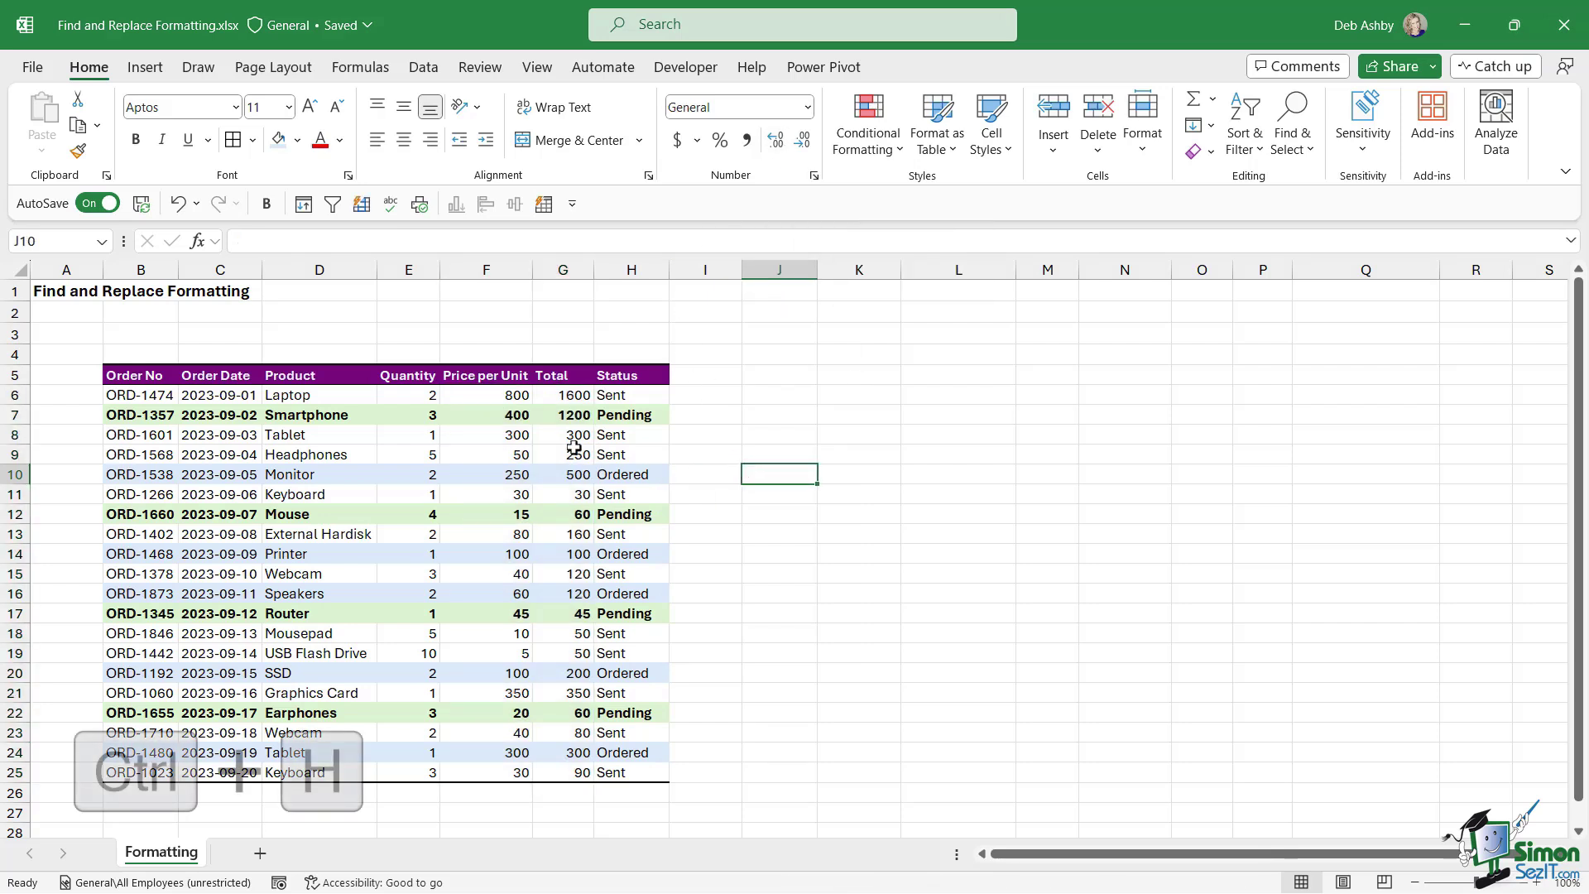
- Set the Find what format by sampling the blue Ordered formatting from cell H10
left_click(705, 435)
key("ctrl+h")
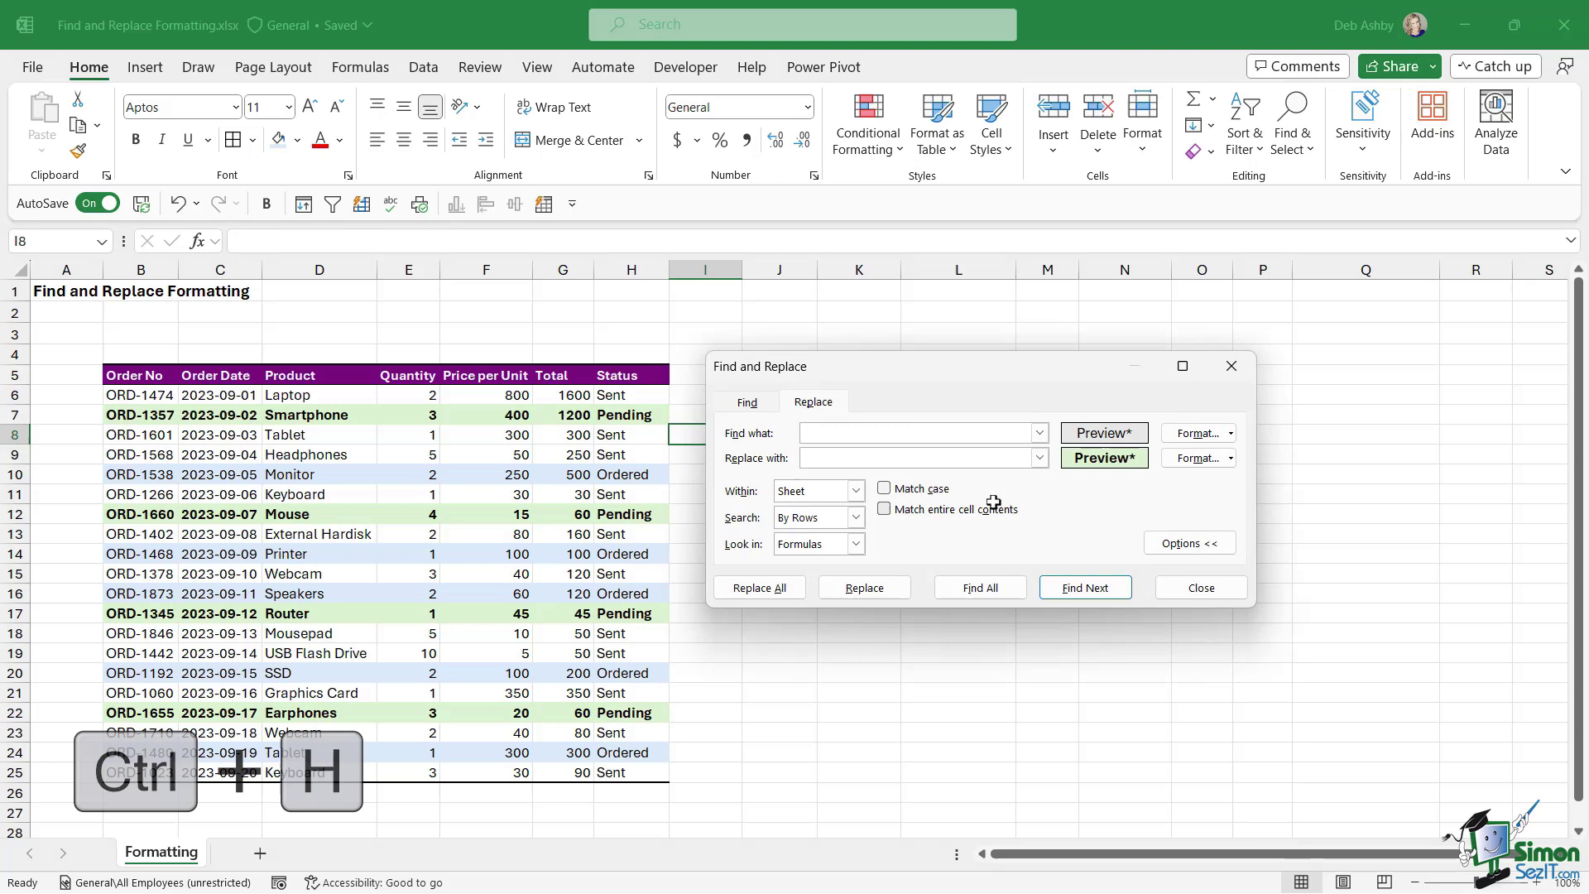
left_click(1231, 436)
left_click(1234, 490)
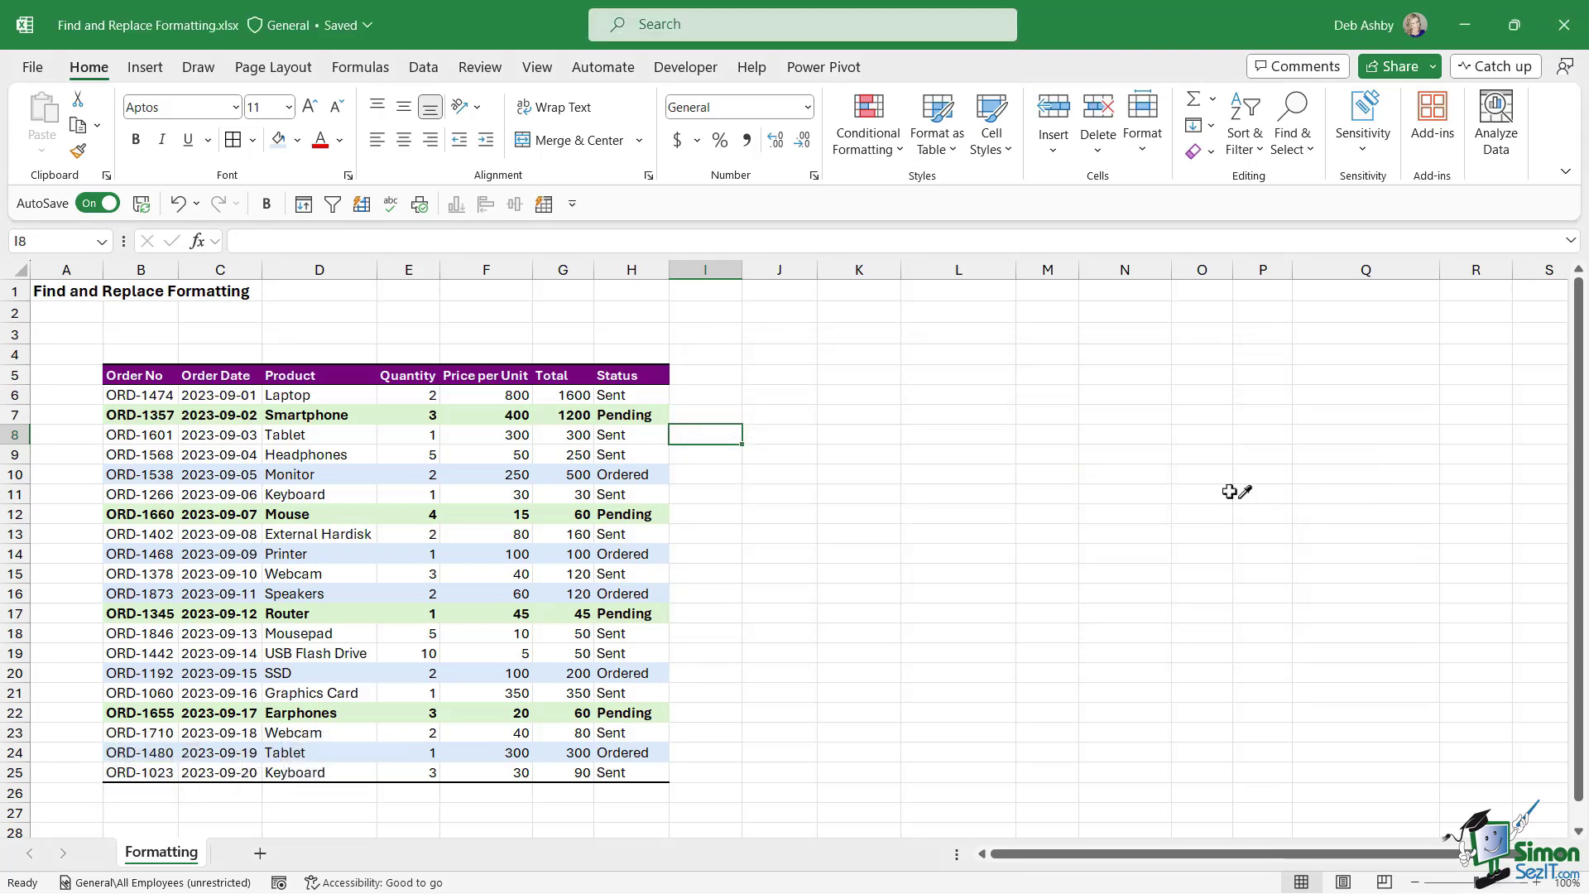
left_click(639, 476)
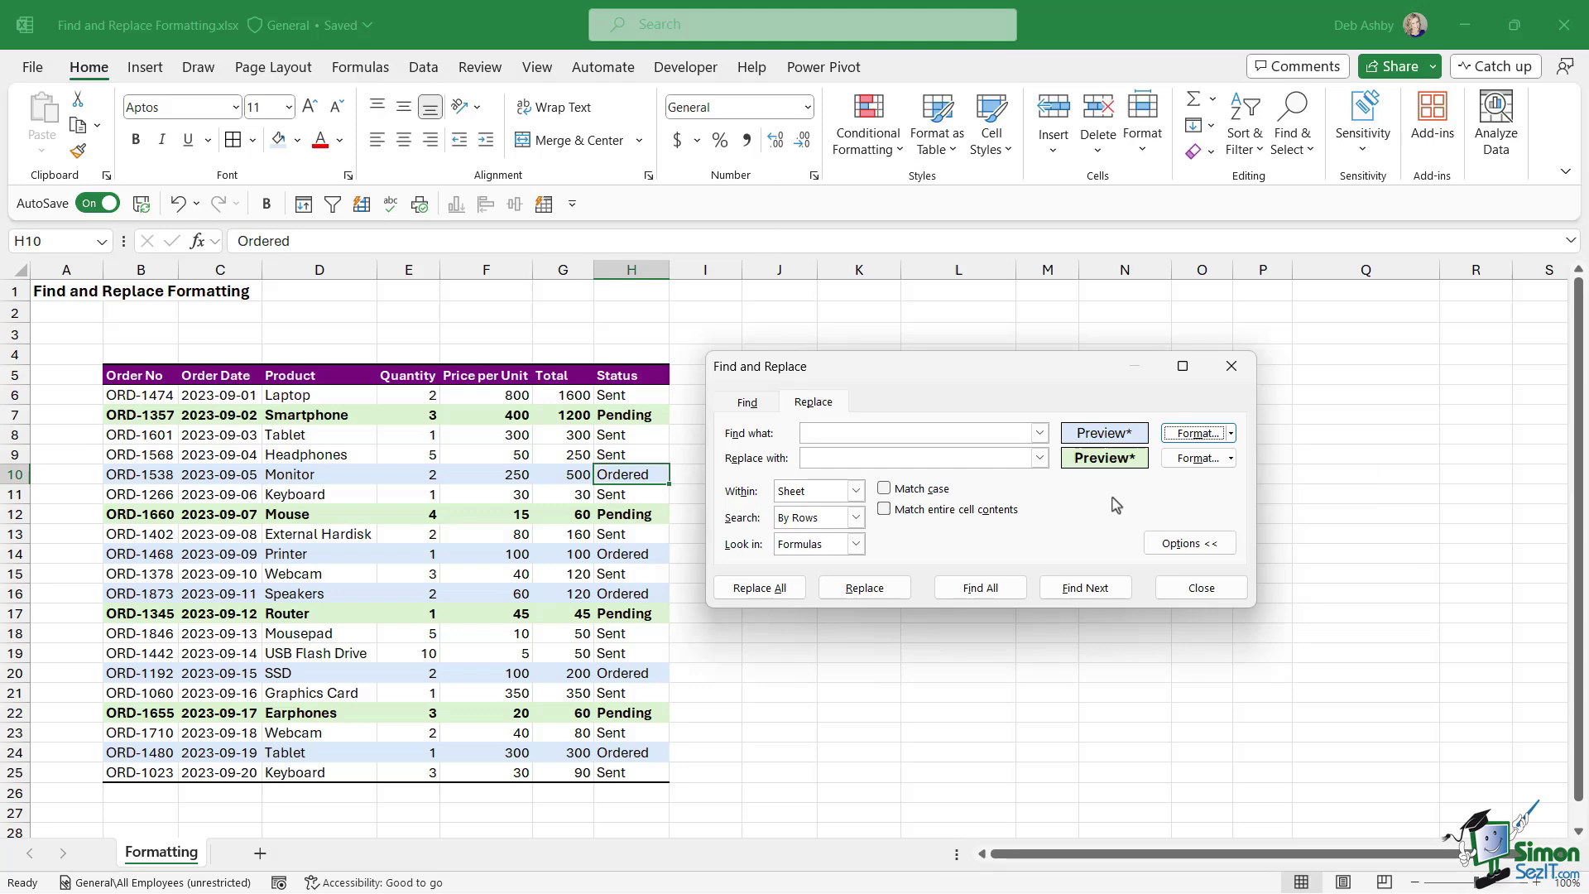
- Give the Replace with format a light purple fill and bold font
left_click(1231, 459)
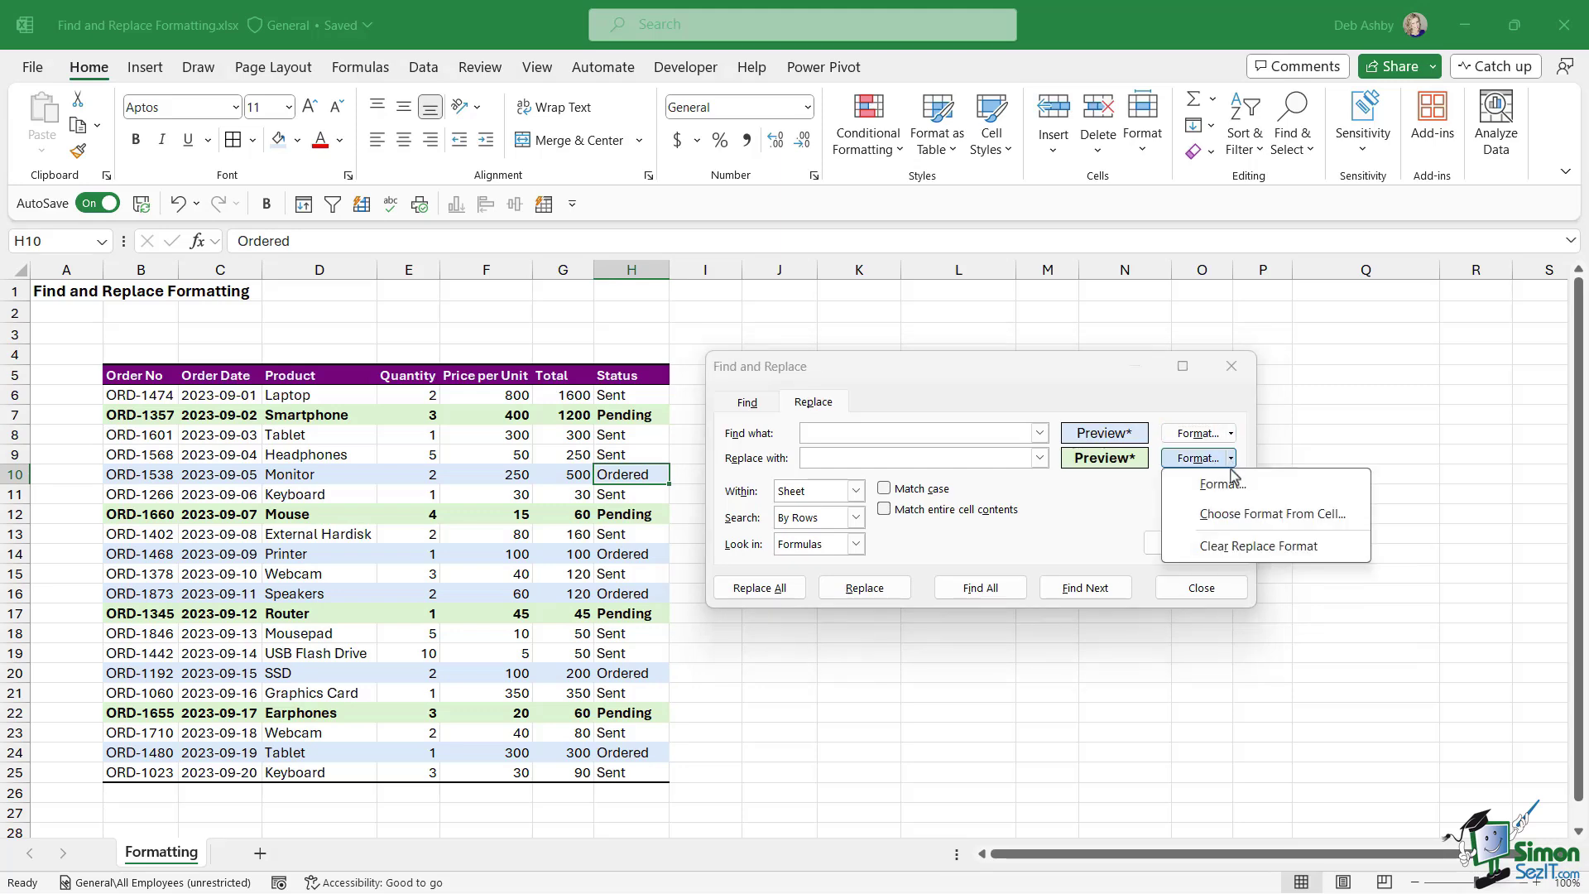
left_click(1221, 485)
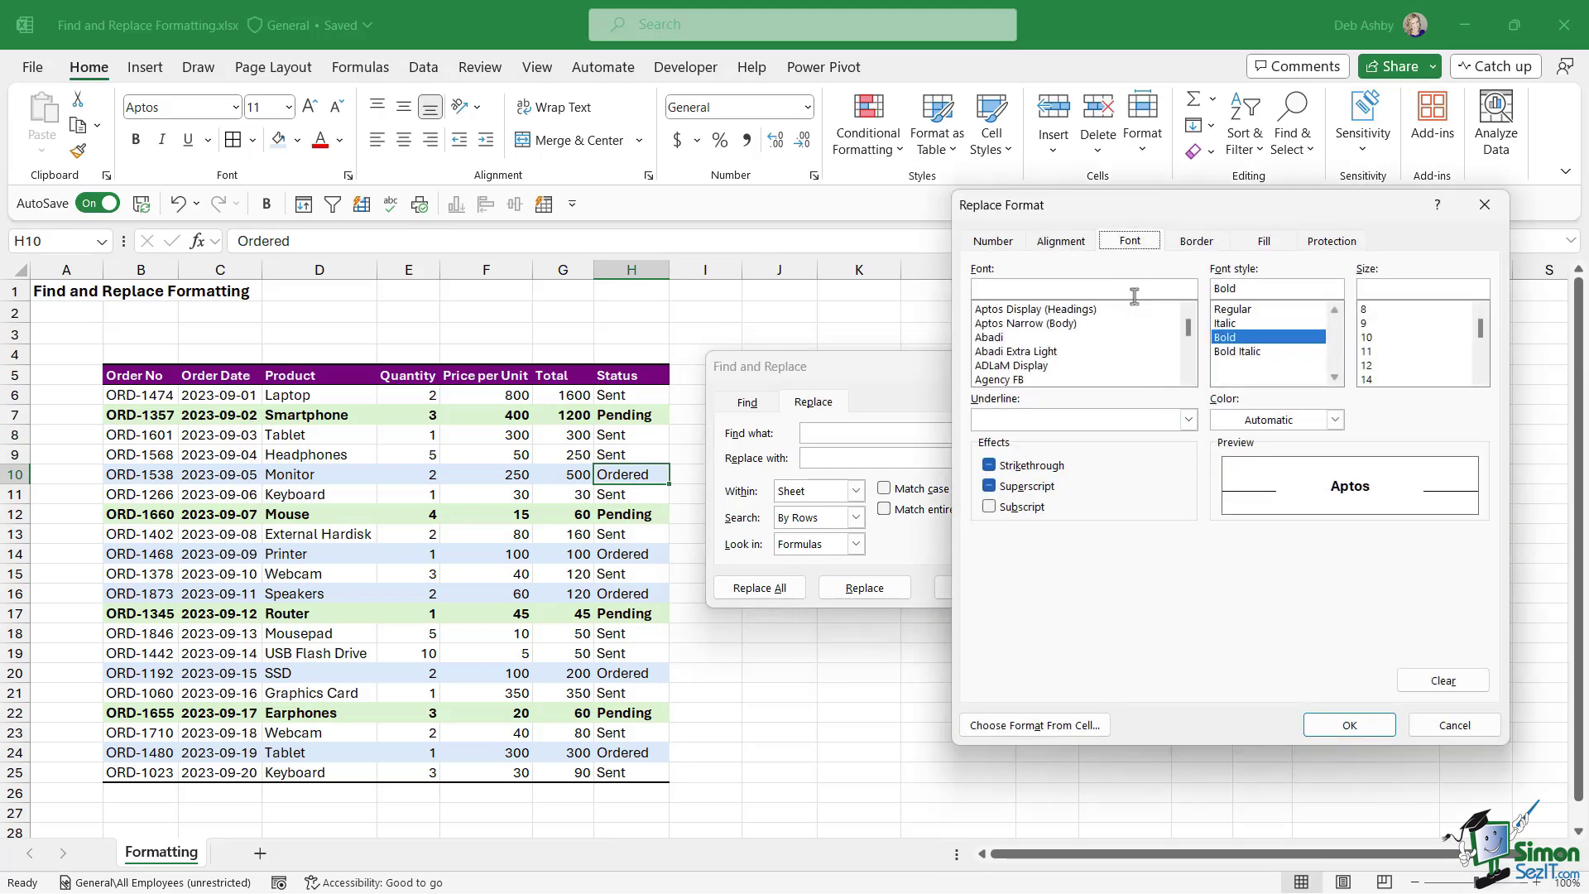
left_click(1261, 242)
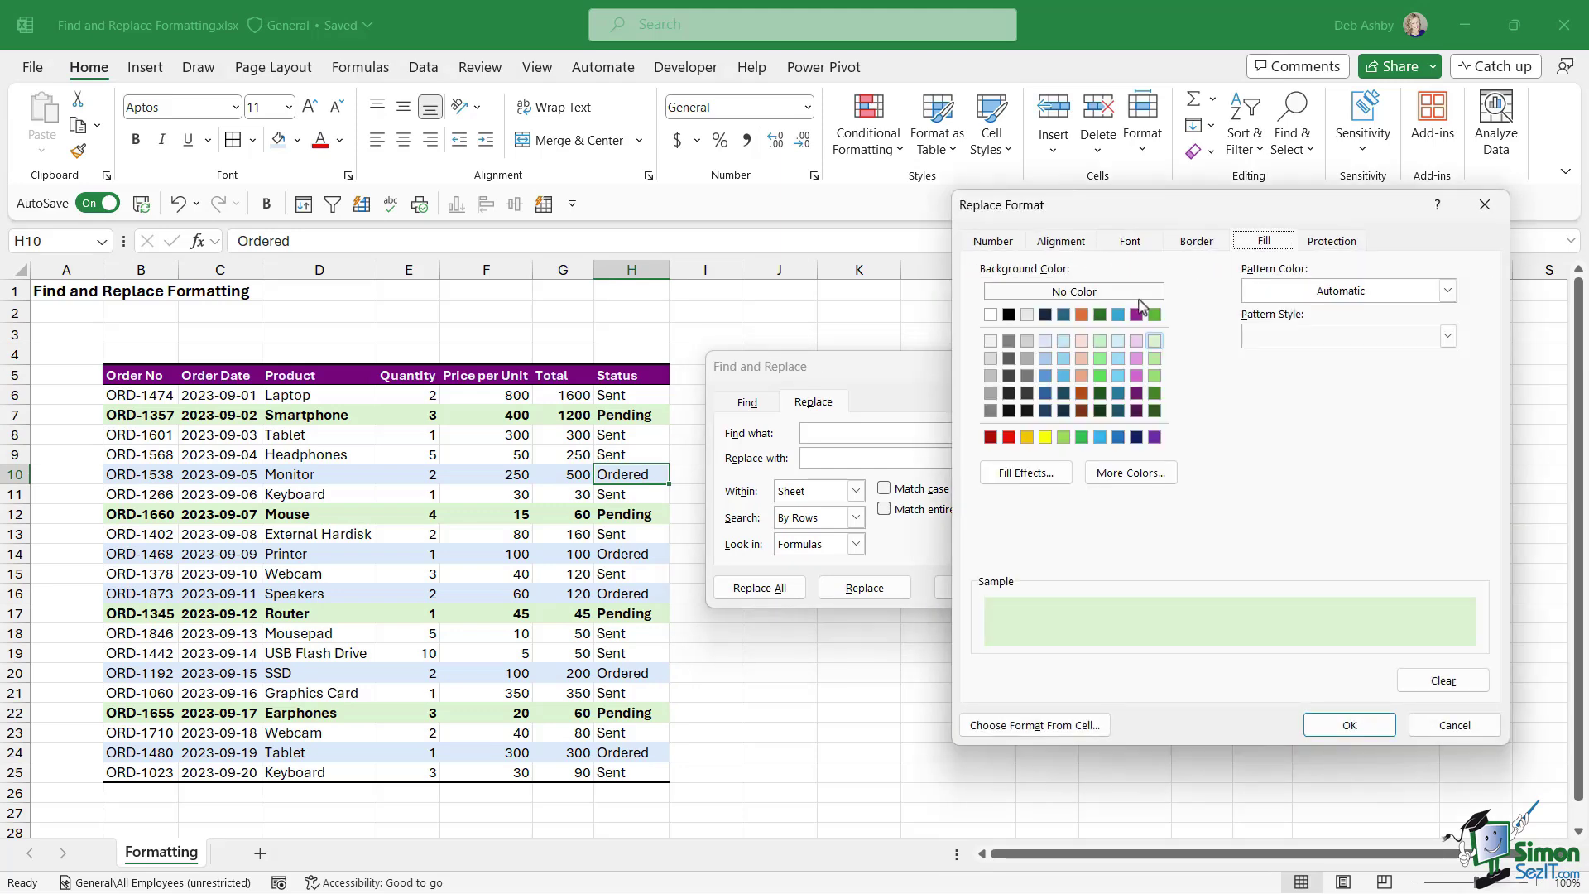
left_click(1136, 340)
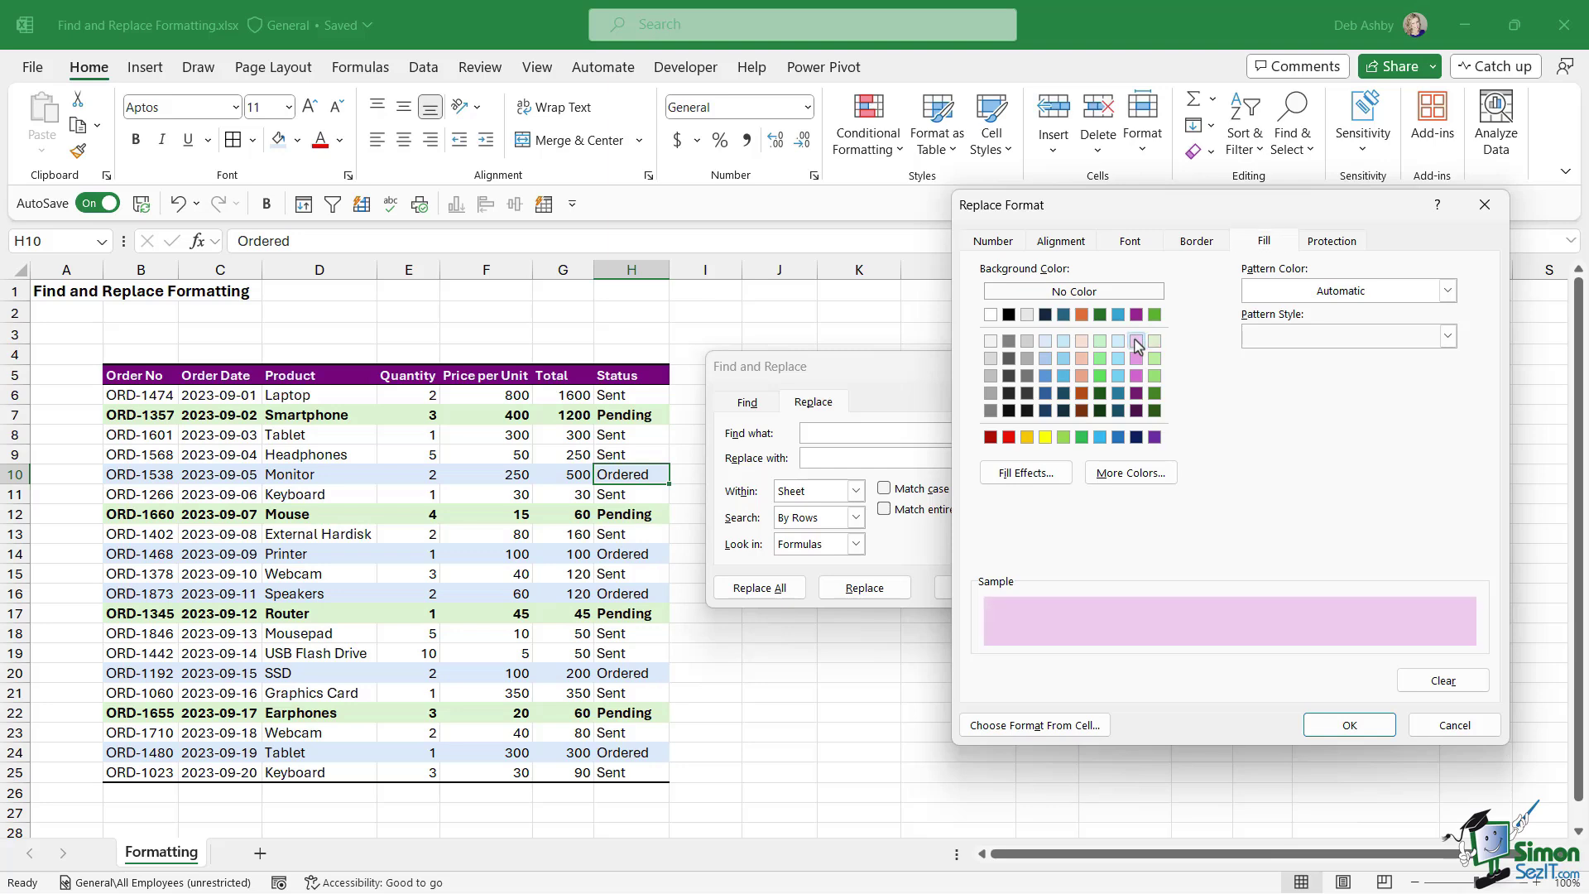
left_click(1129, 240)
left_click(1243, 339)
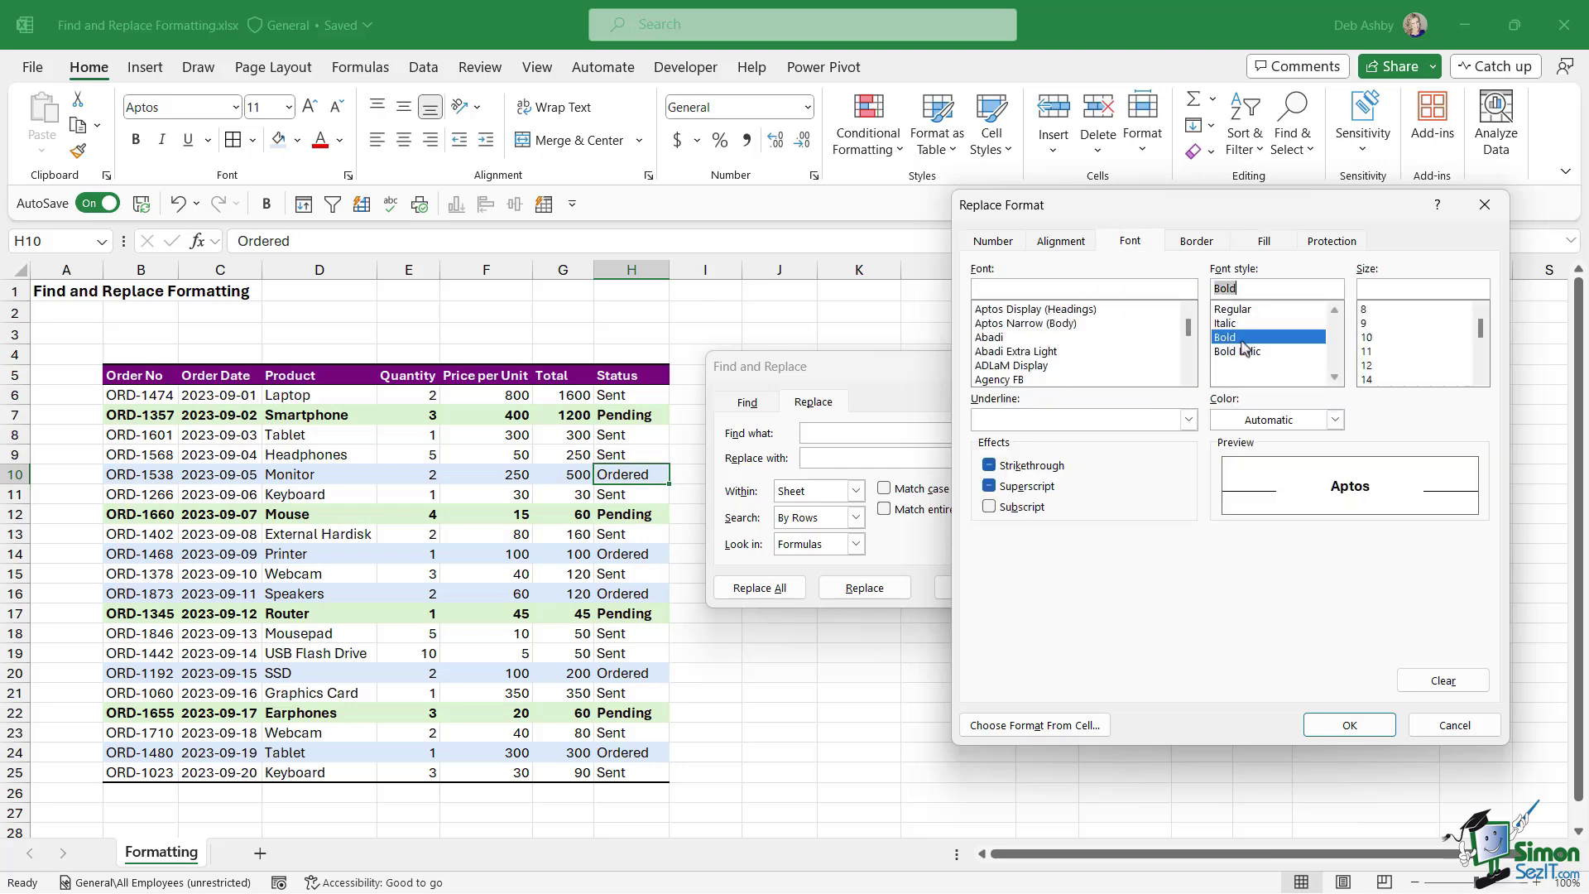
left_click(1354, 725)
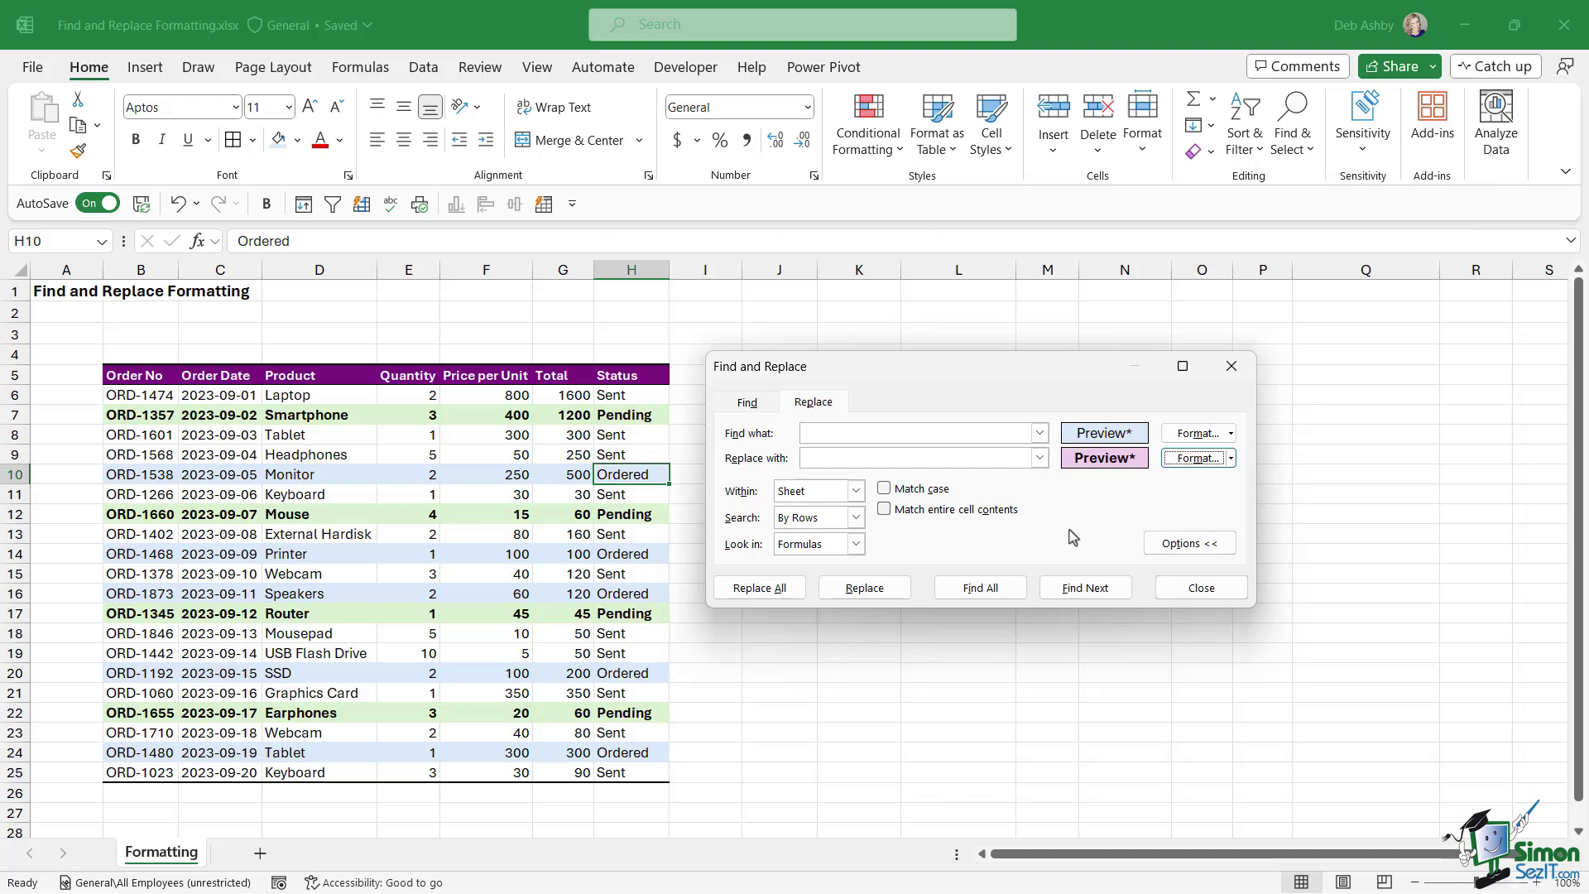
- Replace All to restyle the Ordered rows bold on purple, 35 replacements, and close the dialog
left_click(759, 587)
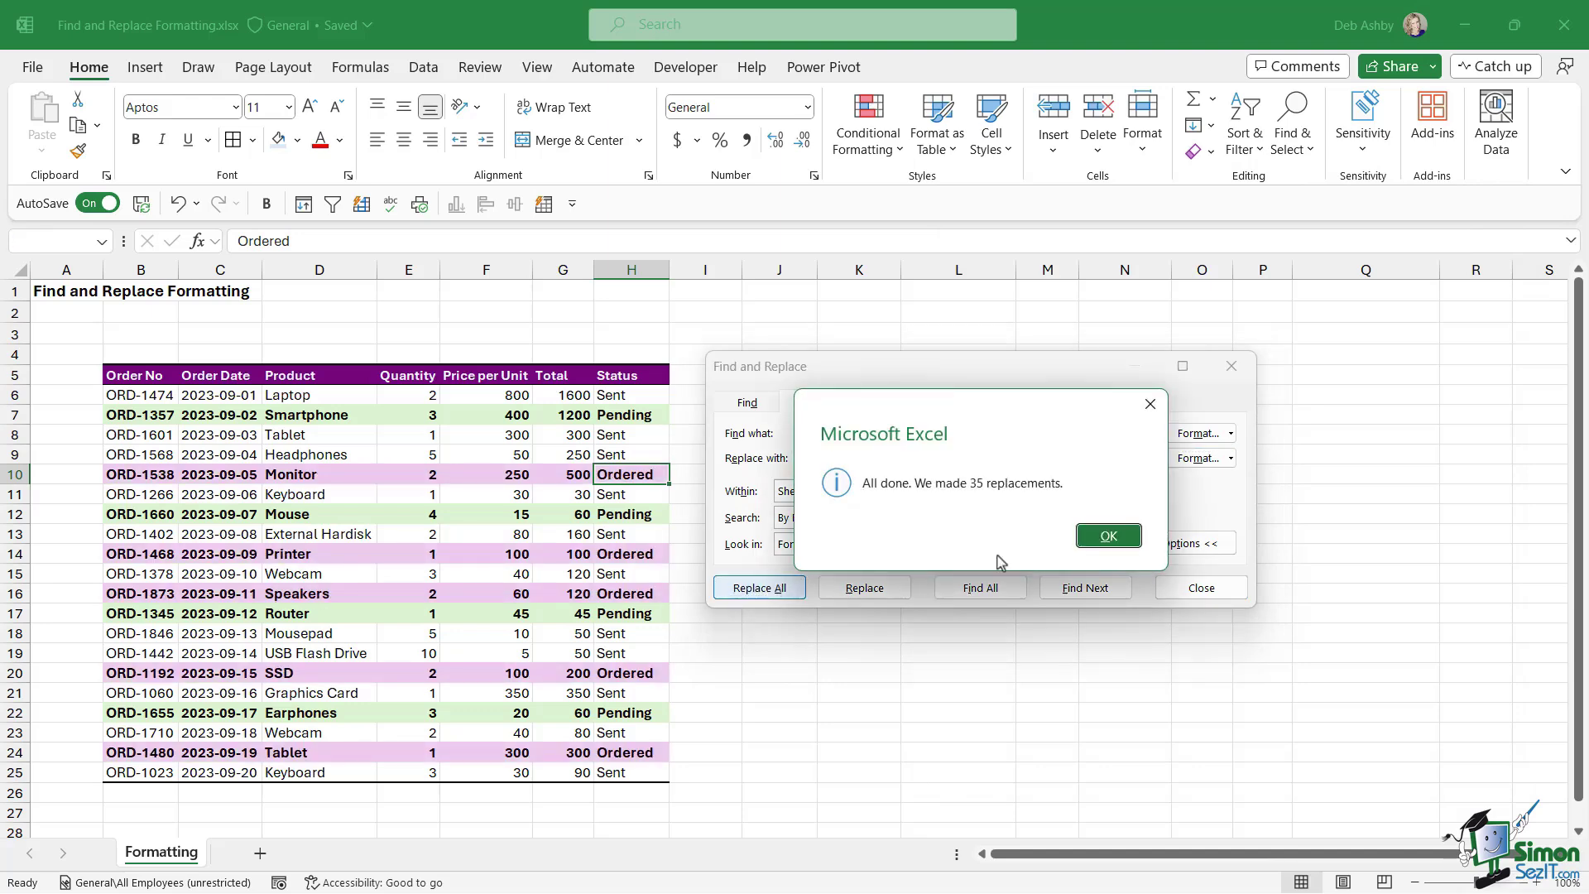
left_click(1107, 536)
left_click(1197, 589)
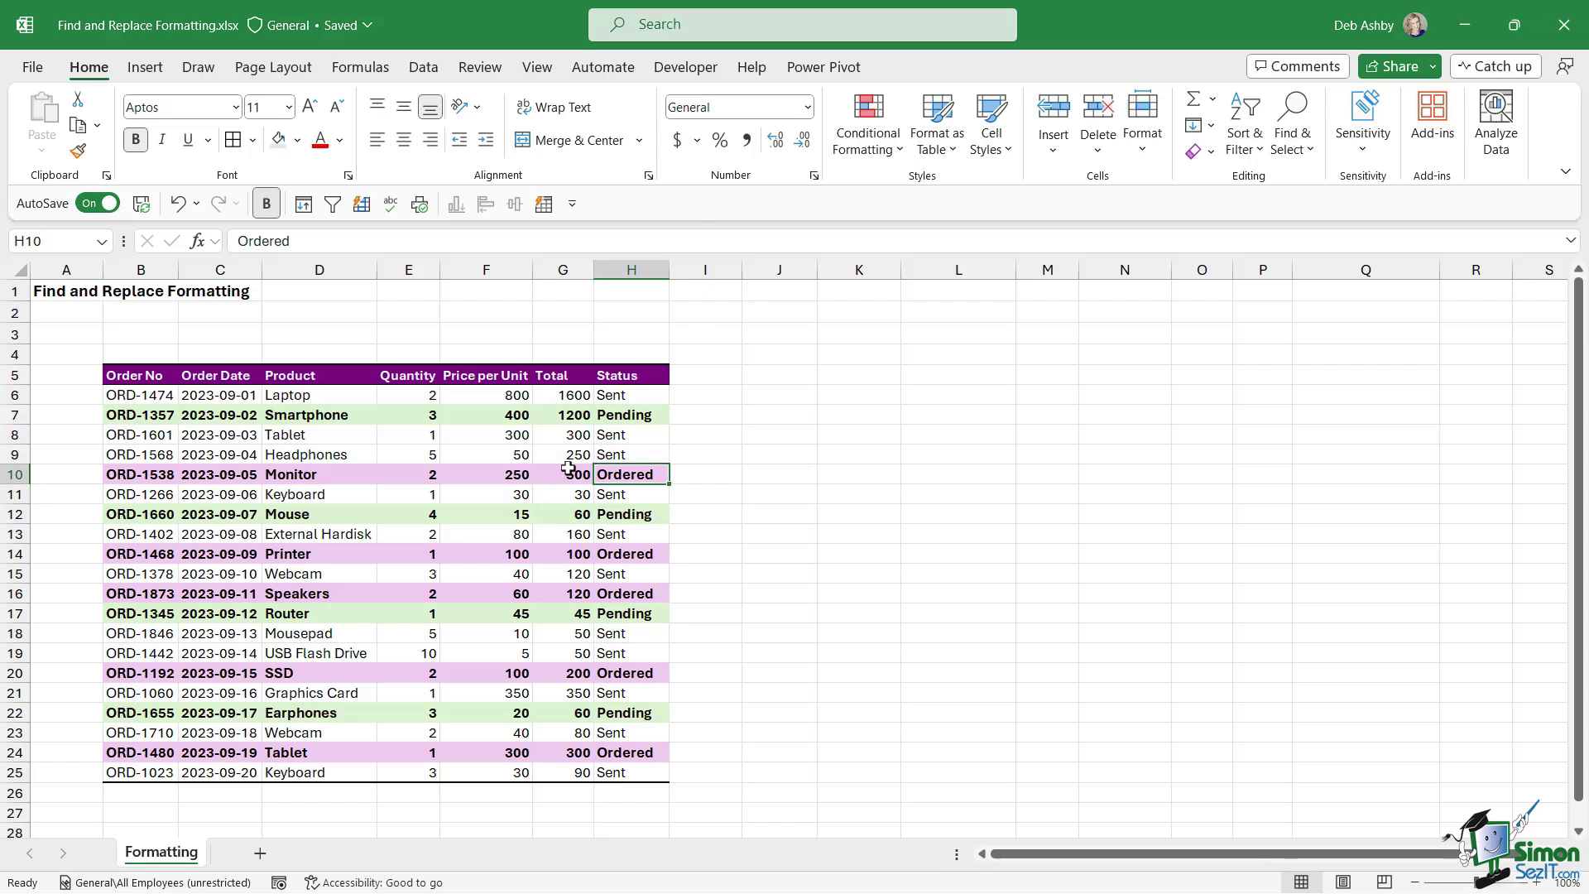
- Apply Accounting format with zero decimals to Price per Unit and Total from row 6 down to the last order
left_click_drag(464, 399, 550, 397)
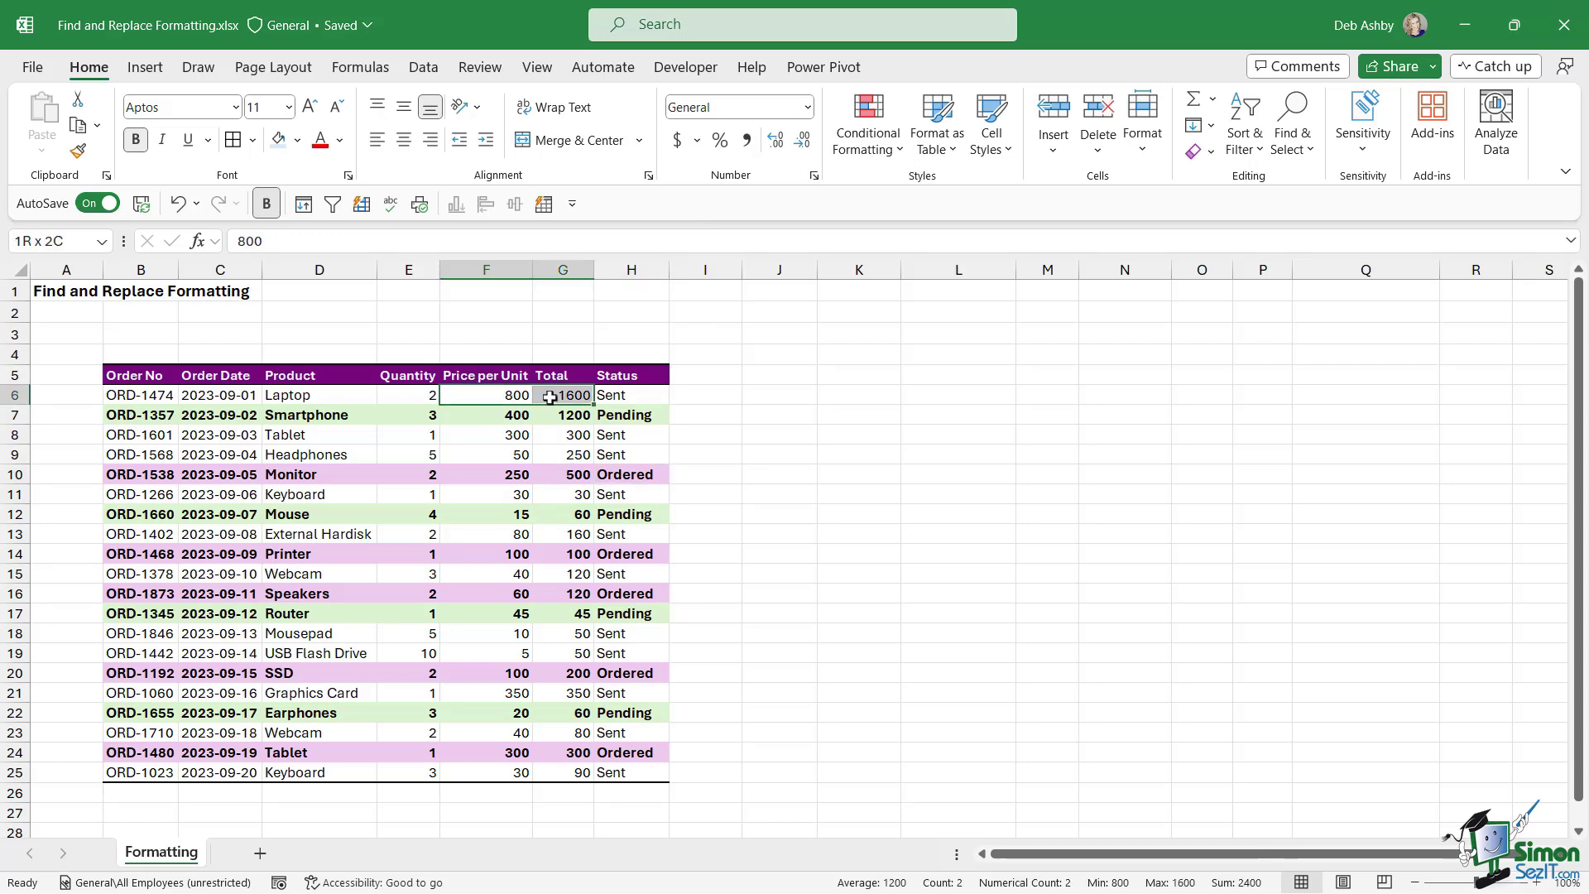
key("ctrl+shift+Down")
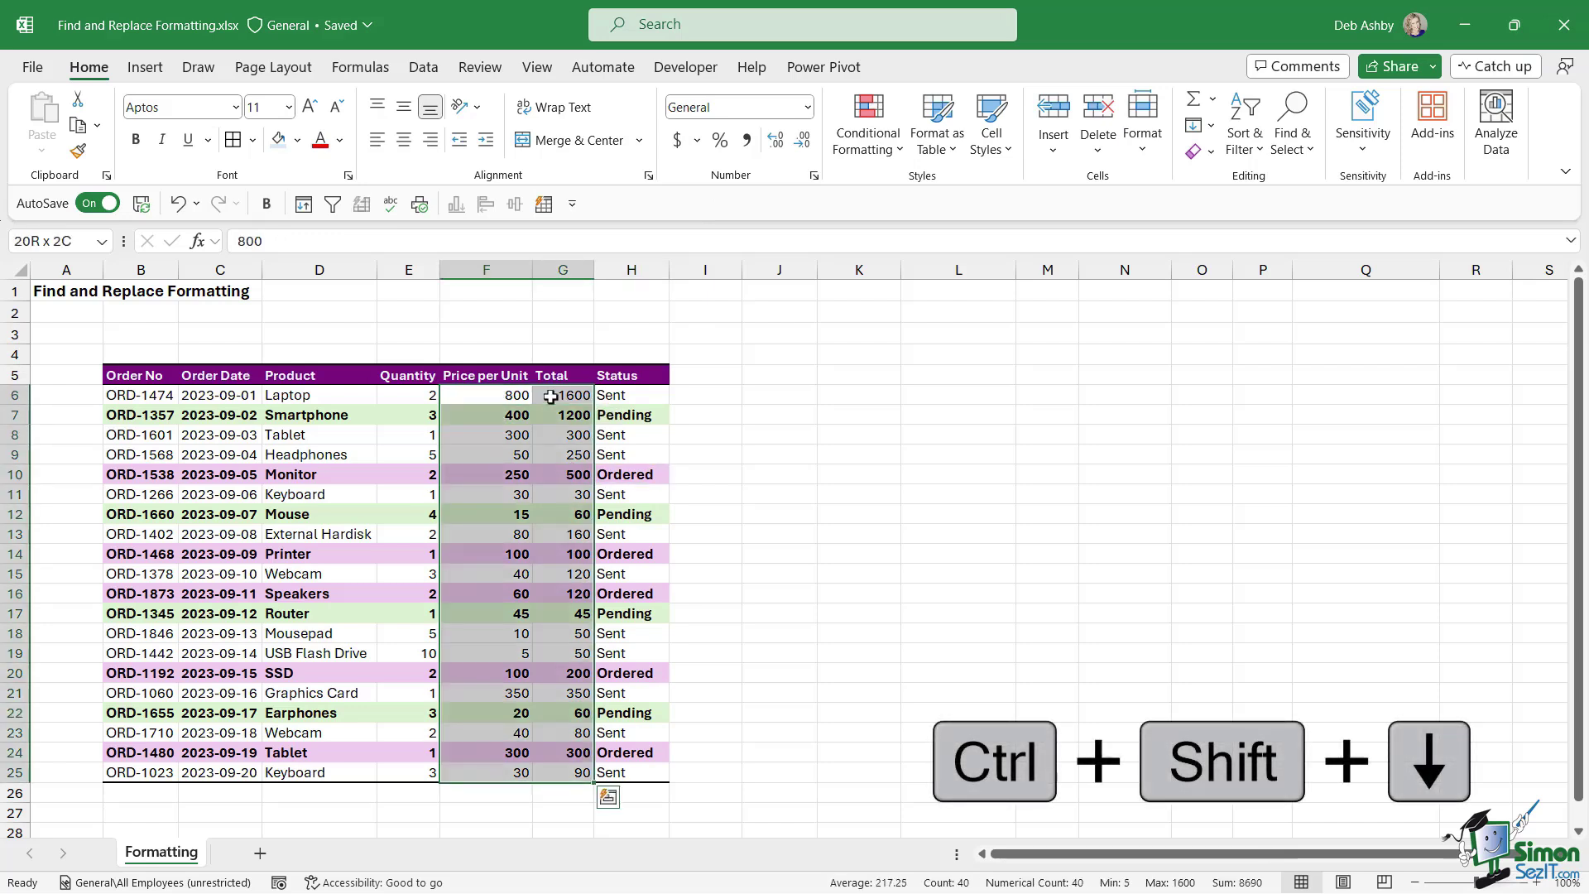
left_click(694, 147)
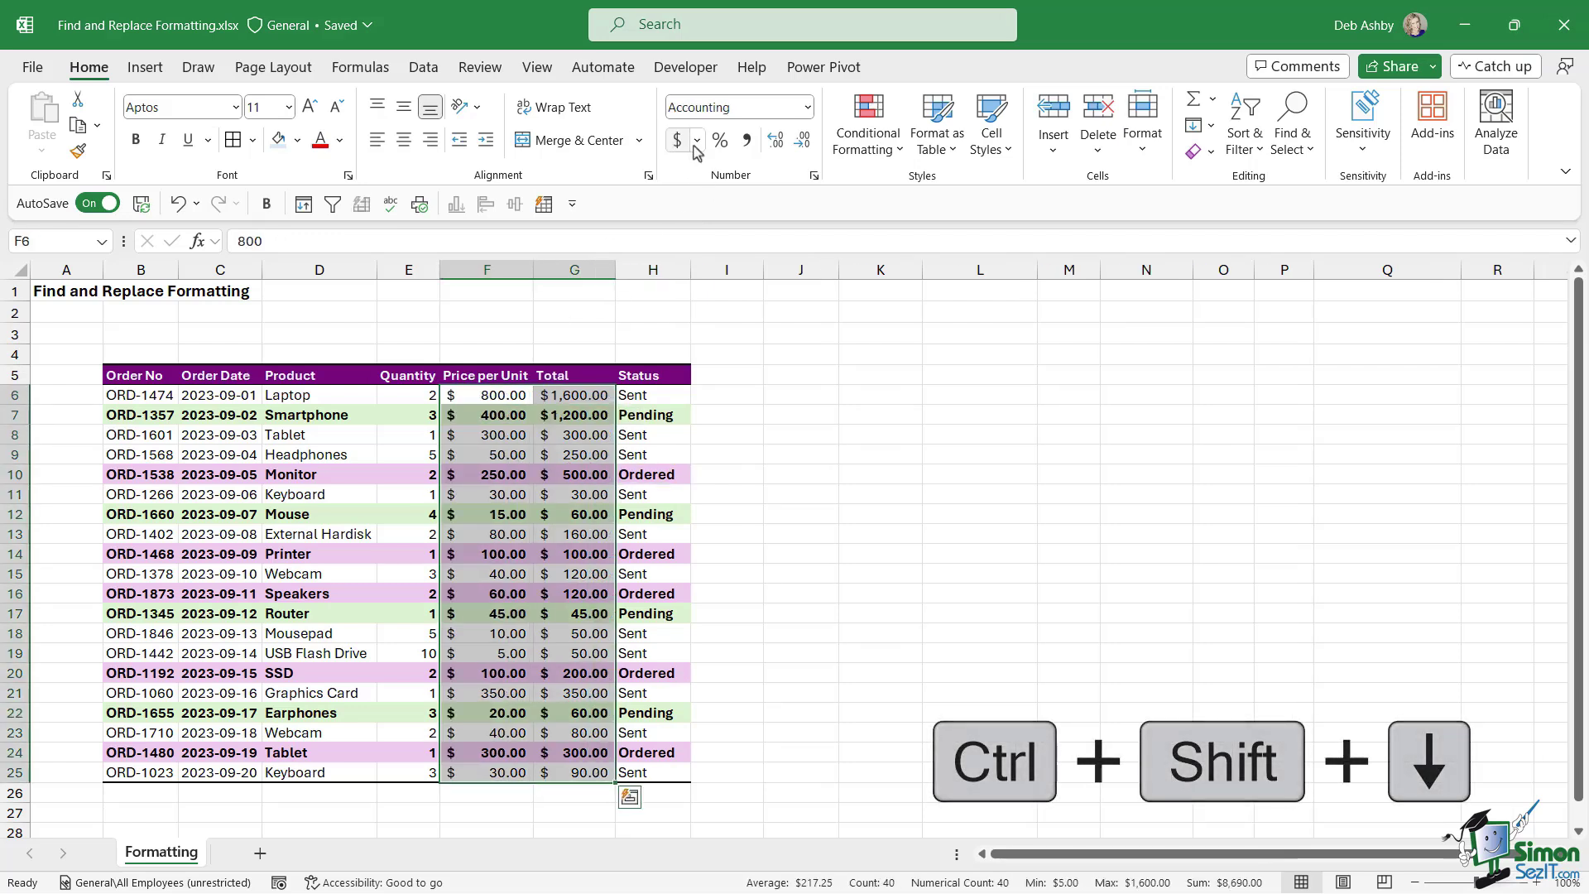
left_click(801, 139)
left_click(801, 139)
left_click(746, 434)
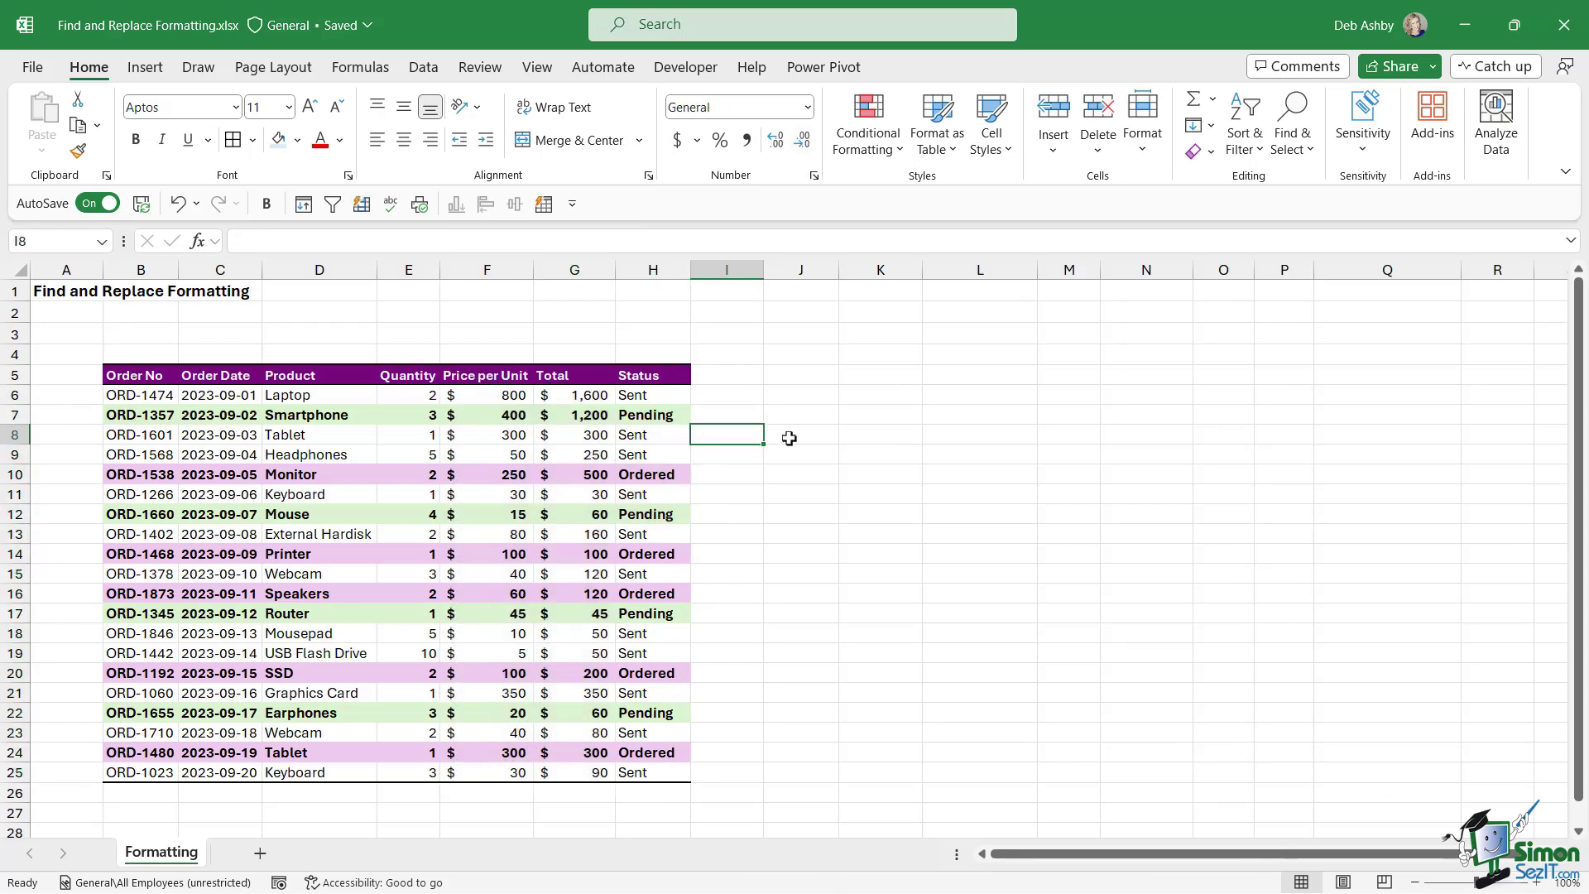